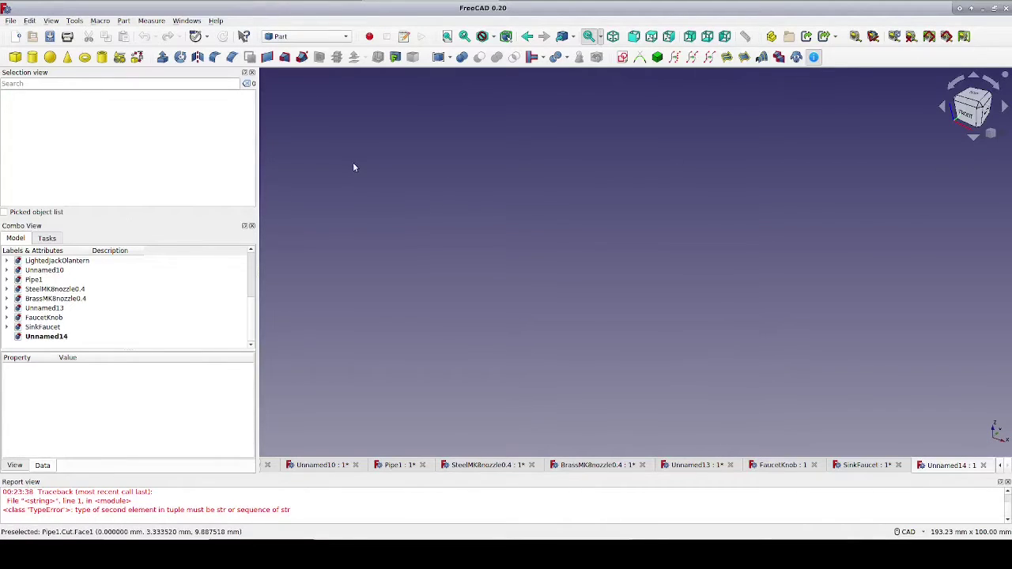
Step: Add a cube and set its Length, Width and Height to 30 mm
click(16, 57)
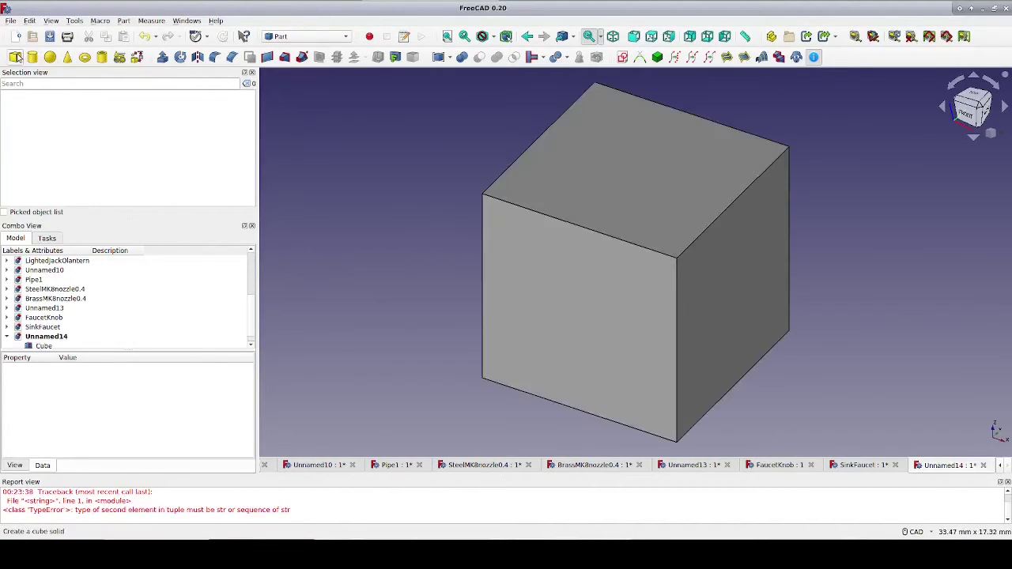
click(43, 346)
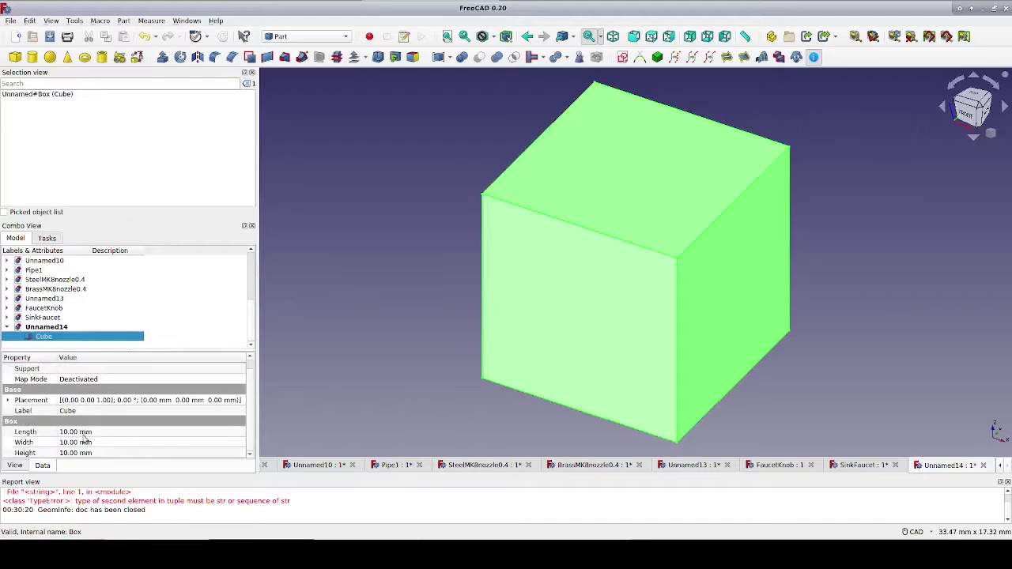
click(79, 434)
text(30)
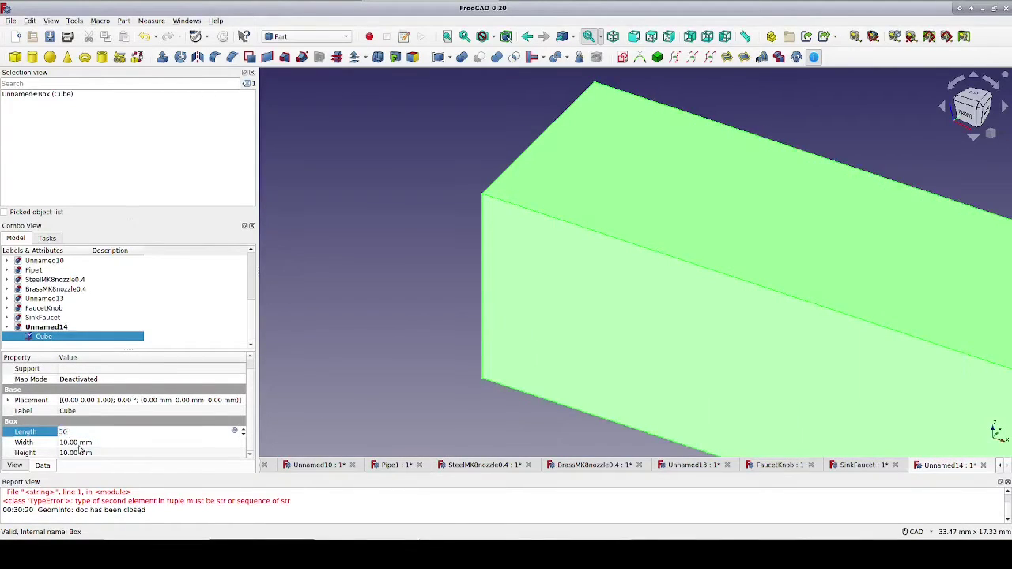
click(79, 443)
text(30)
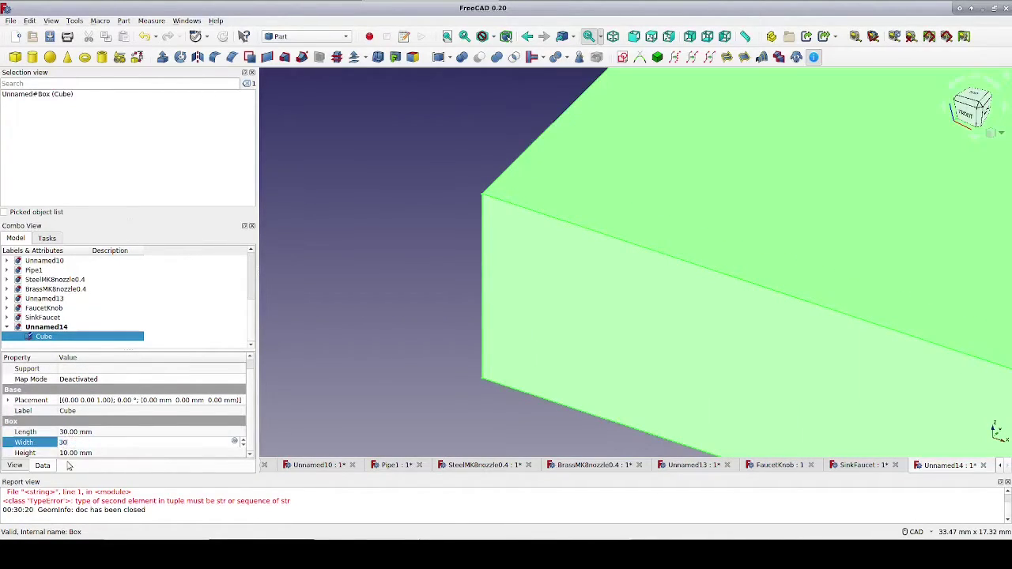
click(70, 453)
text(30)
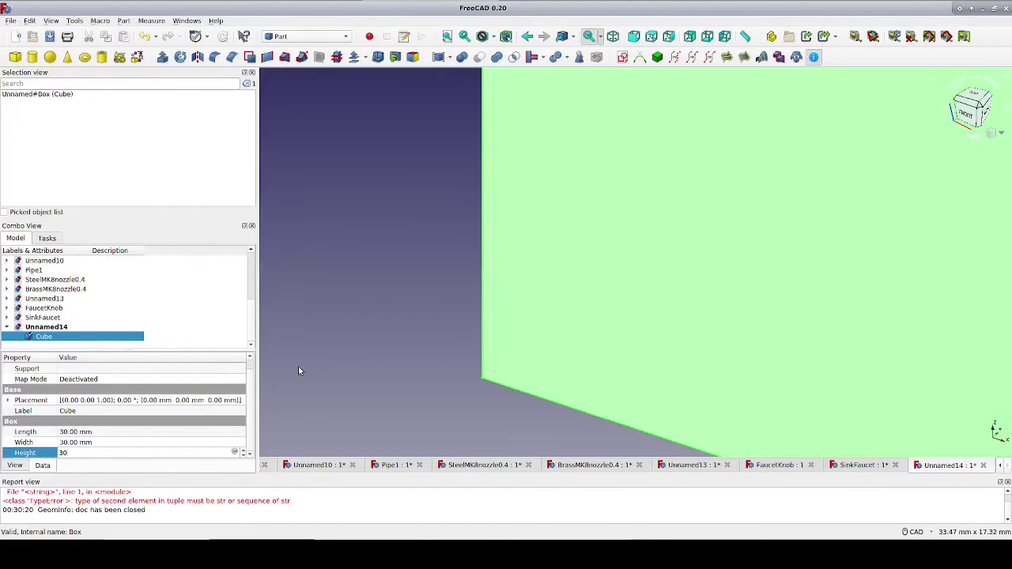
click(327, 333)
scroll(326, 332, down, 5)
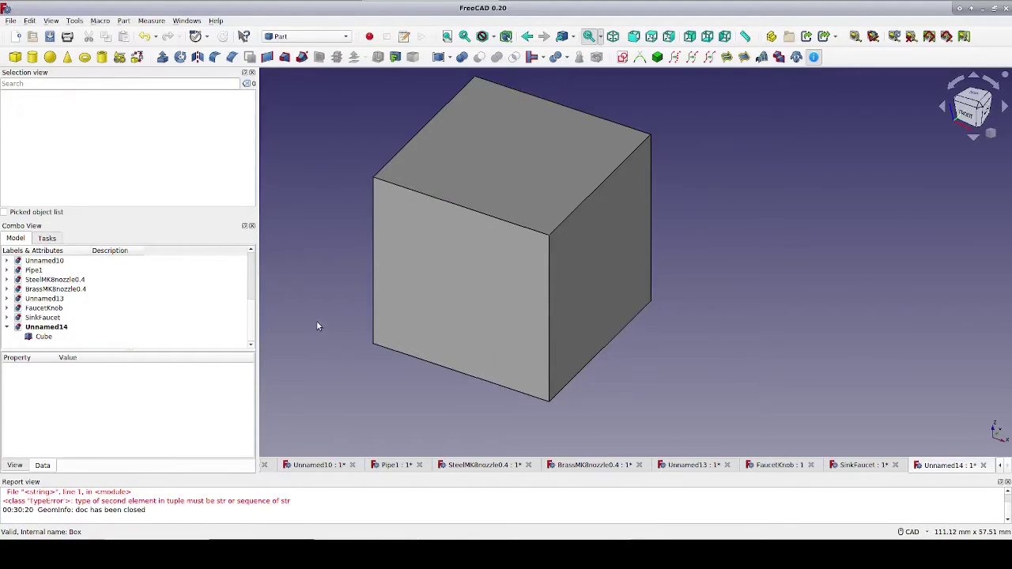
Step: Add a tube with a 10 mm outer radius and a 9 mm inner radius
click(102, 57)
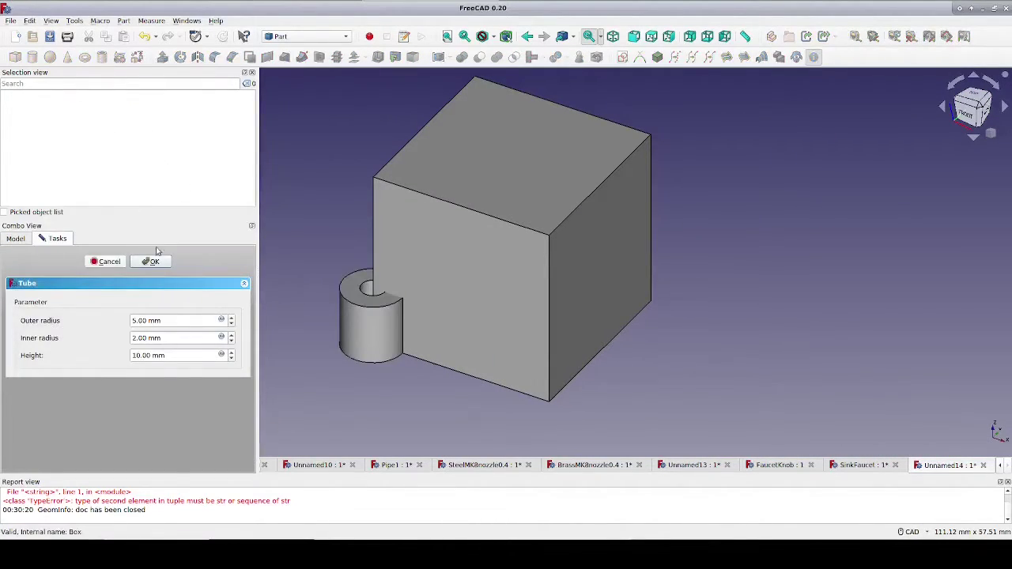
click(232, 318)
click(232, 318)
click(231, 318)
click(231, 318)
click(232, 318)
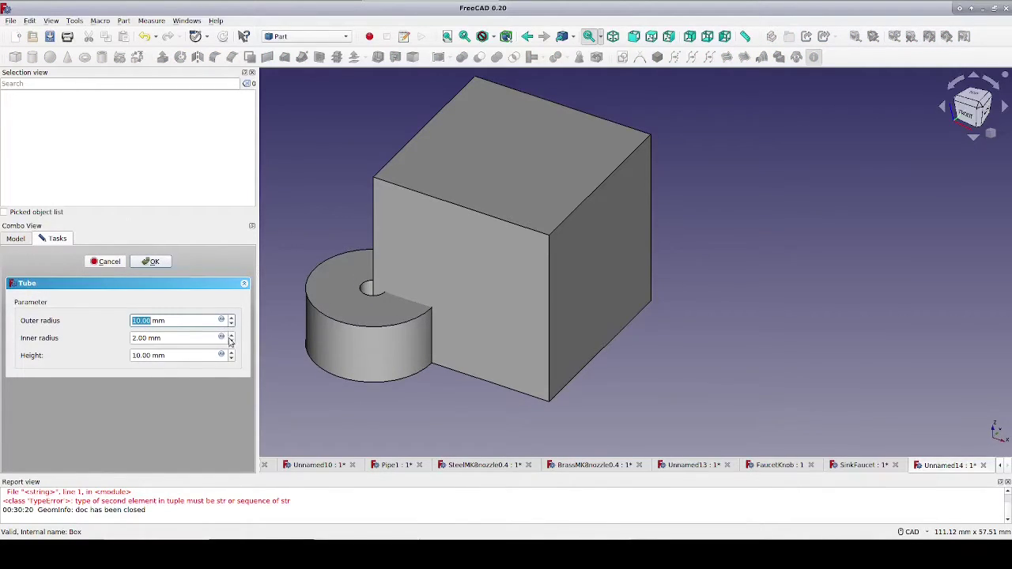
click(231, 335)
click(231, 335)
click(232, 336)
click(232, 335)
click(232, 336)
click(231, 335)
click(232, 336)
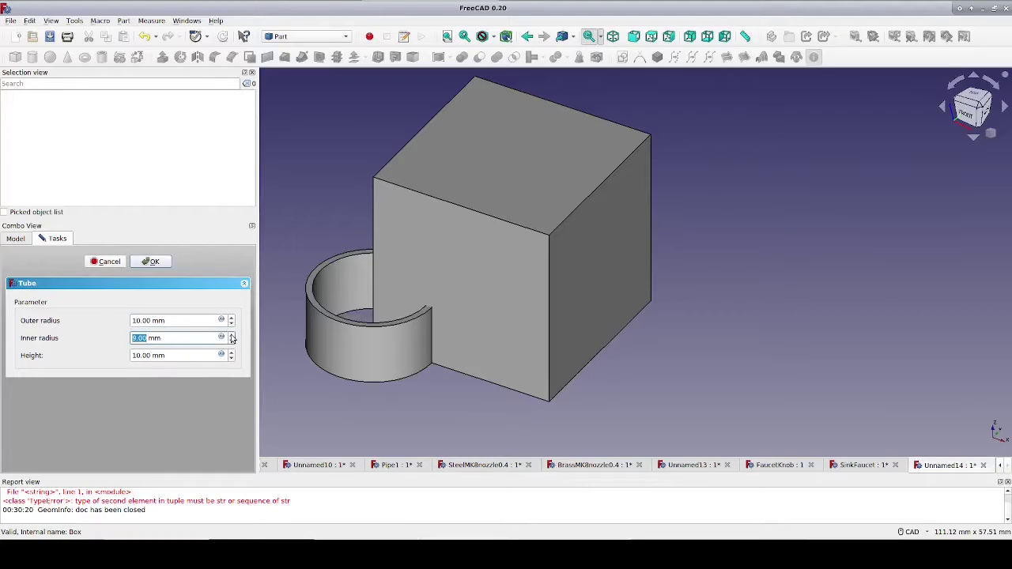
click(158, 264)
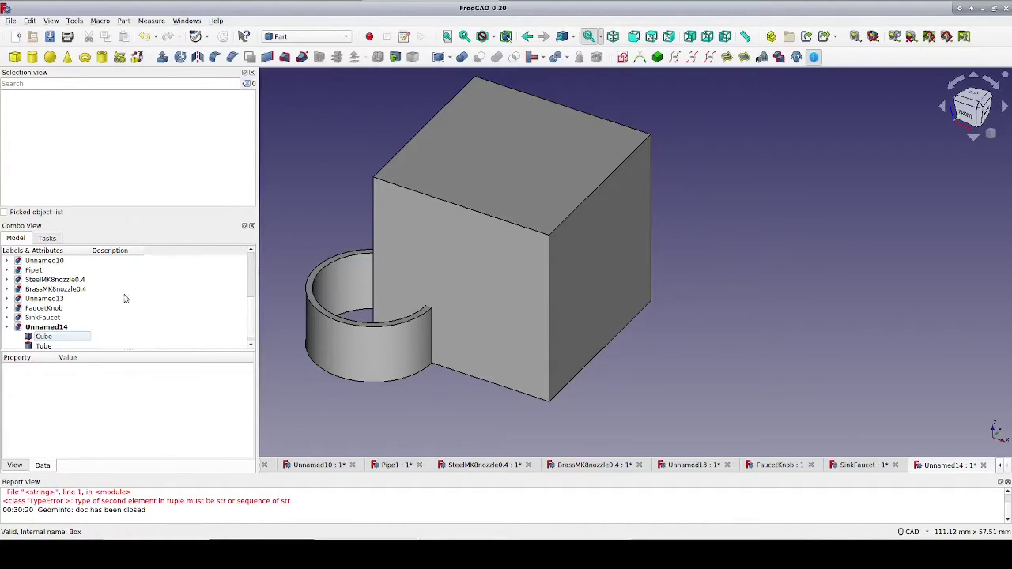
Step: Set the Tube's Support to the cube's top face, Box Face6
click(55, 347)
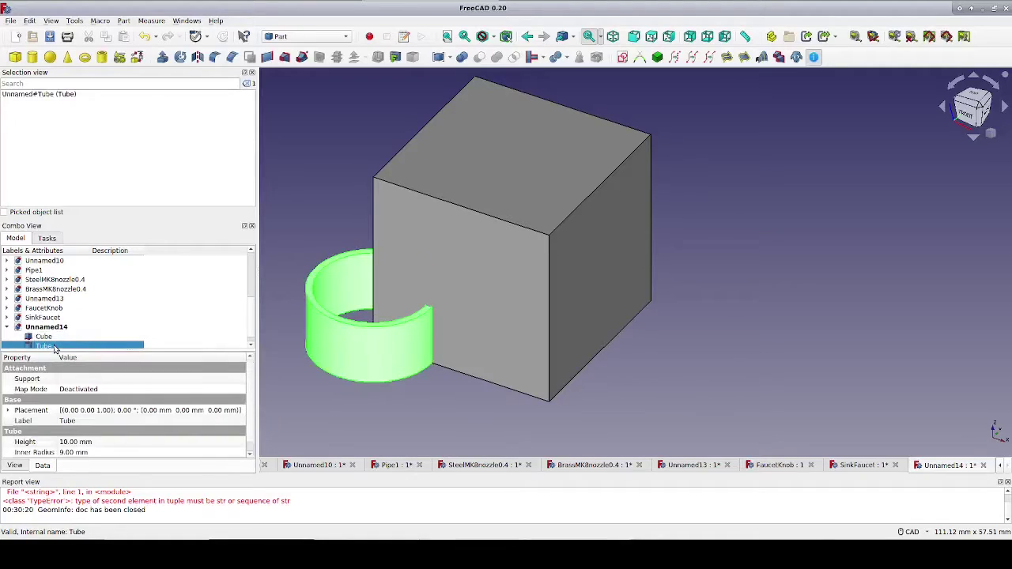
click(85, 380)
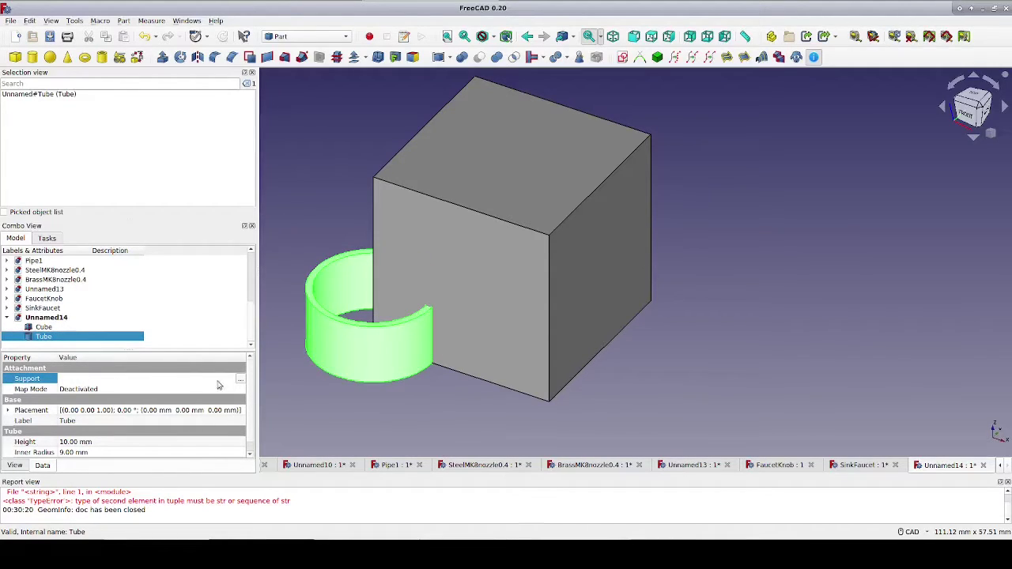
click(240, 380)
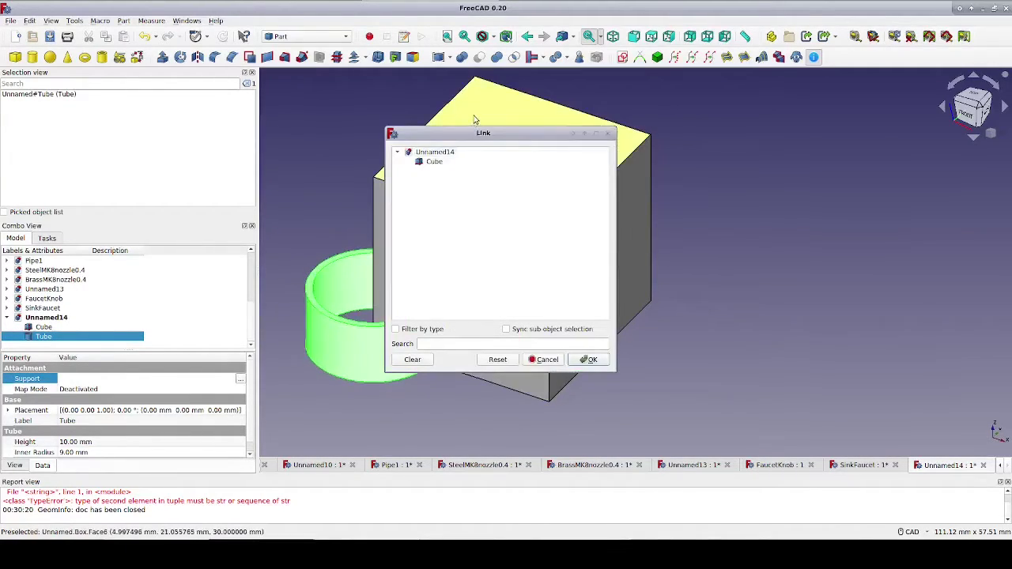
click(597, 111)
click(584, 360)
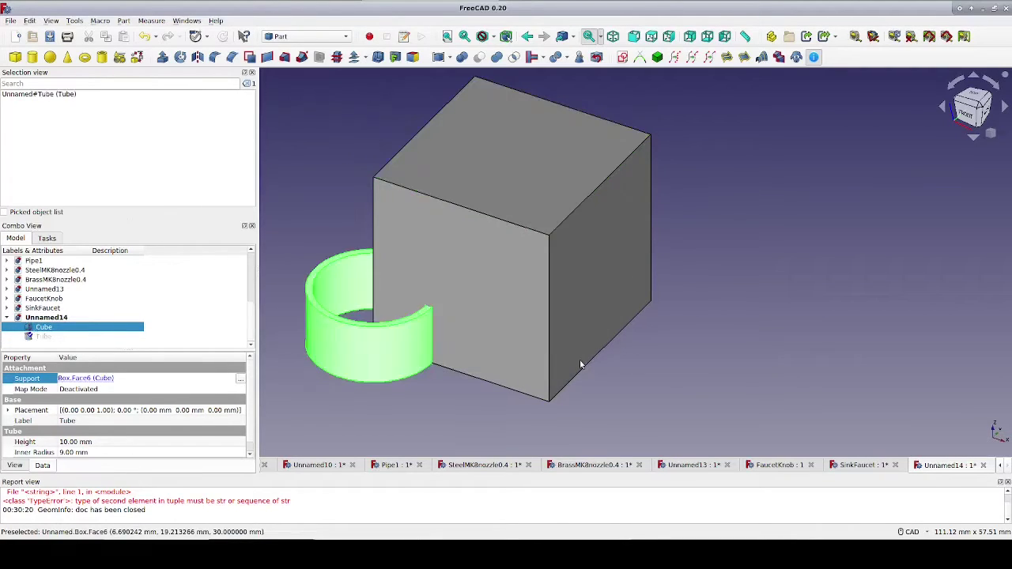
Step: Set the Tube's Map Mode to Inertial CS so it stands centred on the face
click(99, 391)
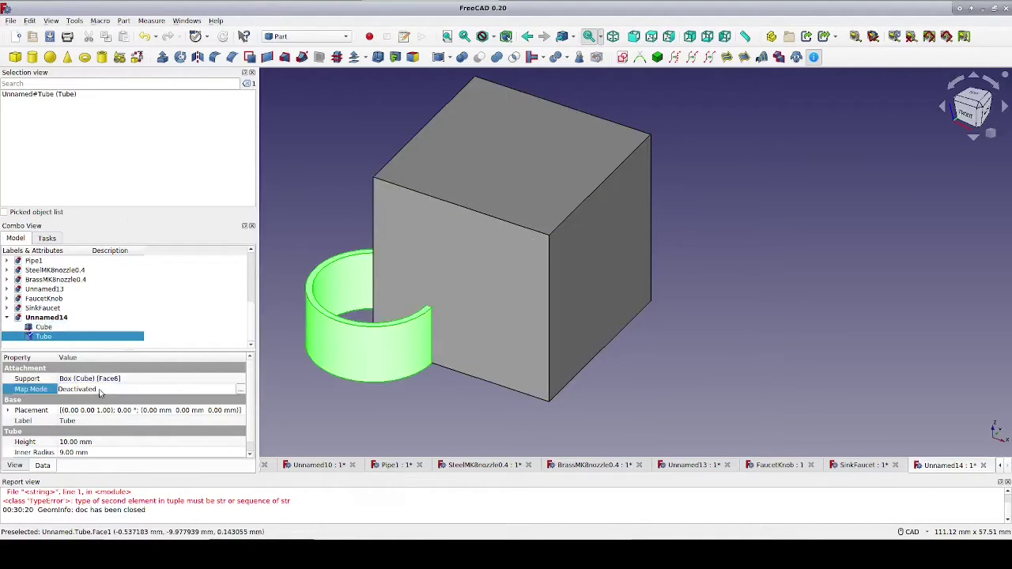
click(240, 391)
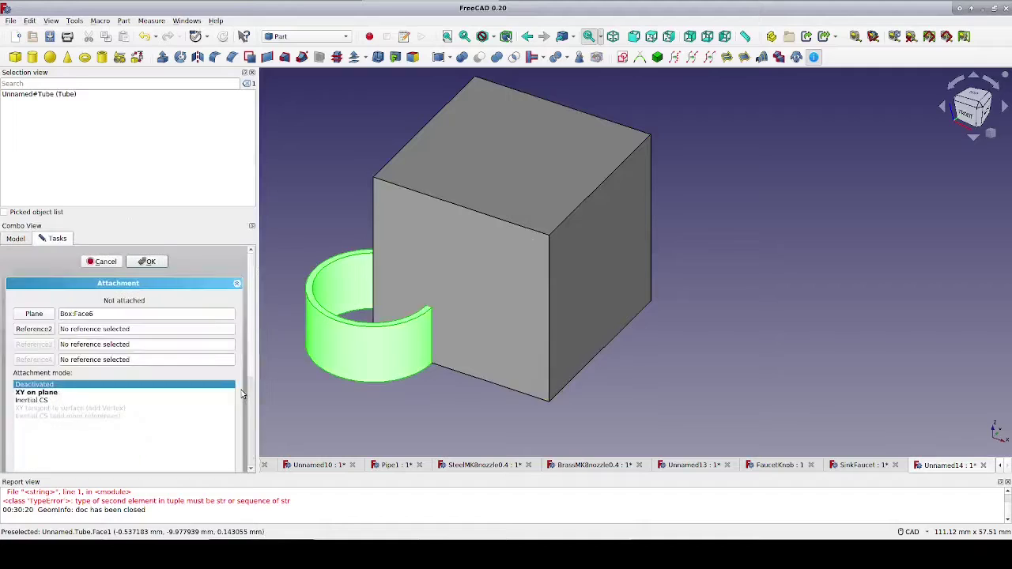
click(45, 401)
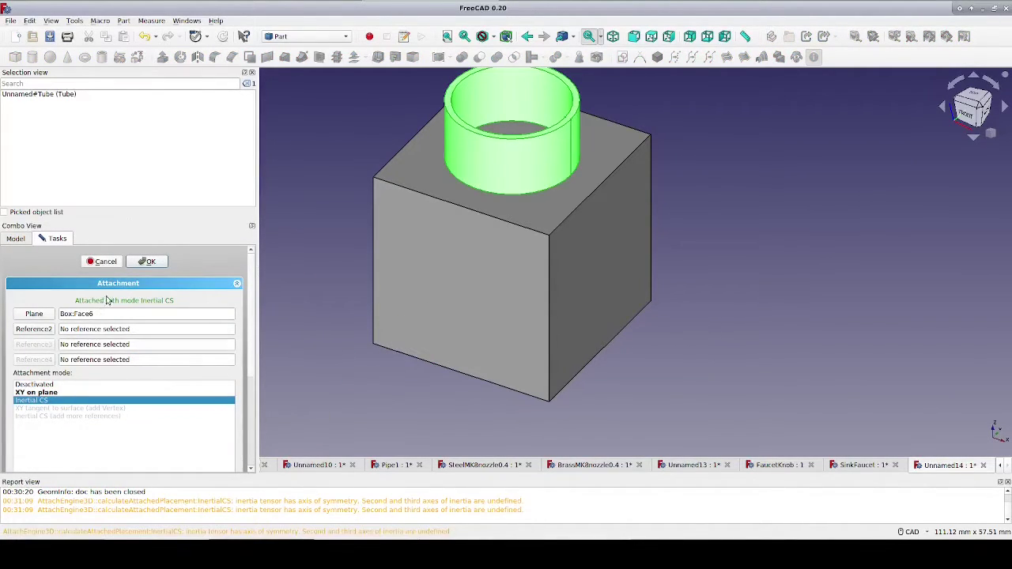
click(149, 266)
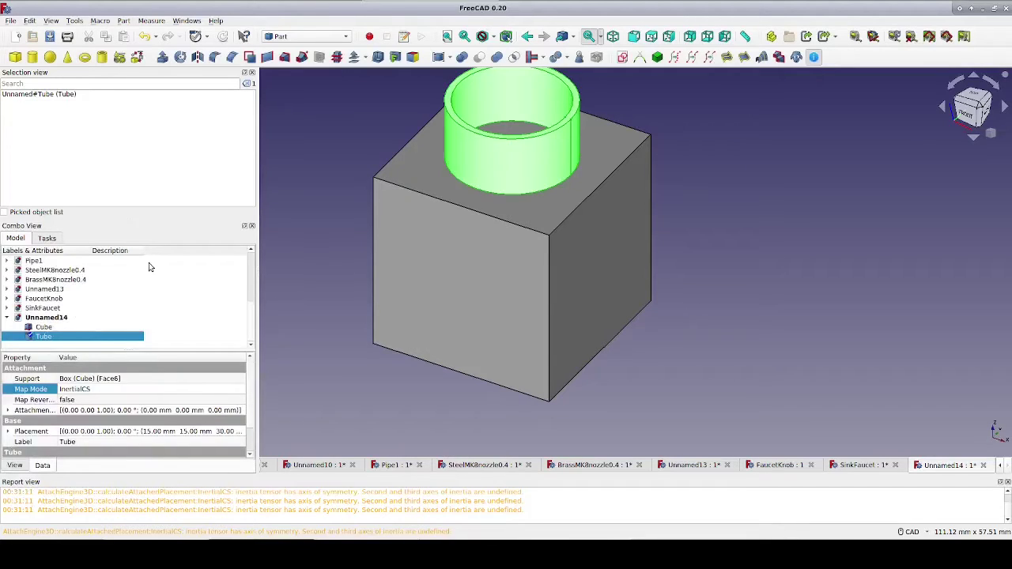
scroll(679, 219, down, 5)
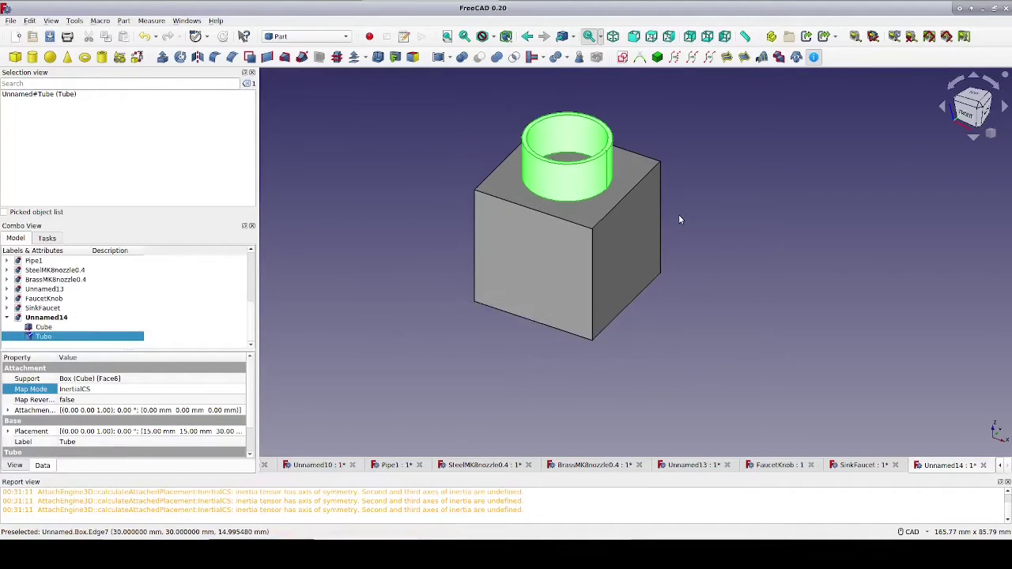
middle_drag(689, 225, 632, 251)
Step: Fuse the Cube and Tube into a single Fusion solid
click(45, 328)
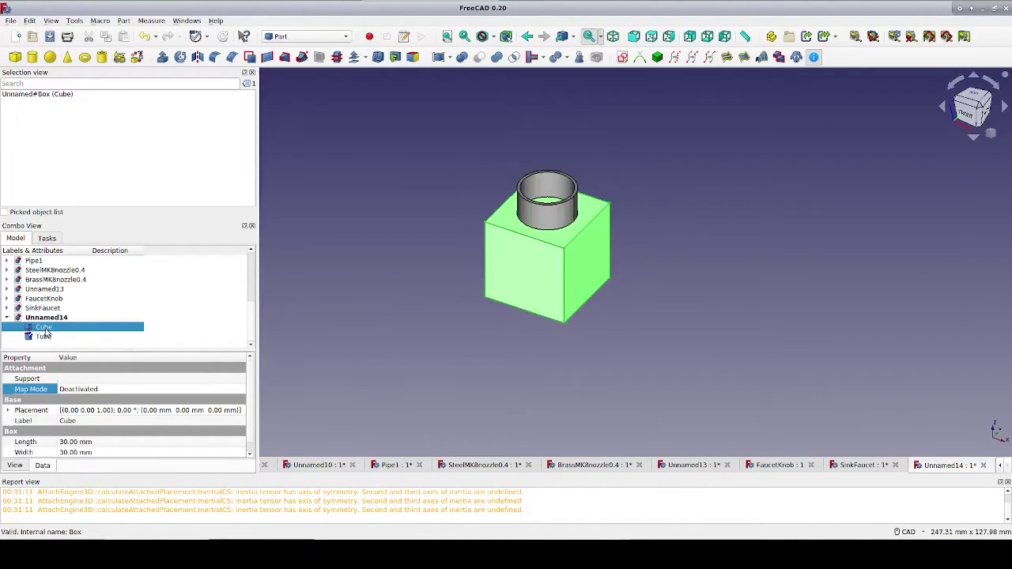
ctrl+click(44, 337)
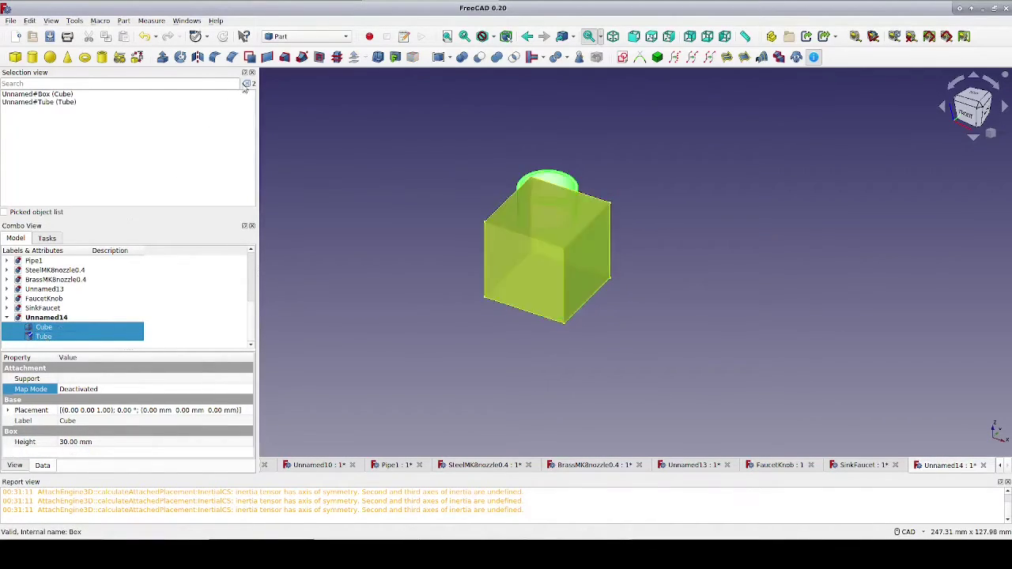
click(497, 58)
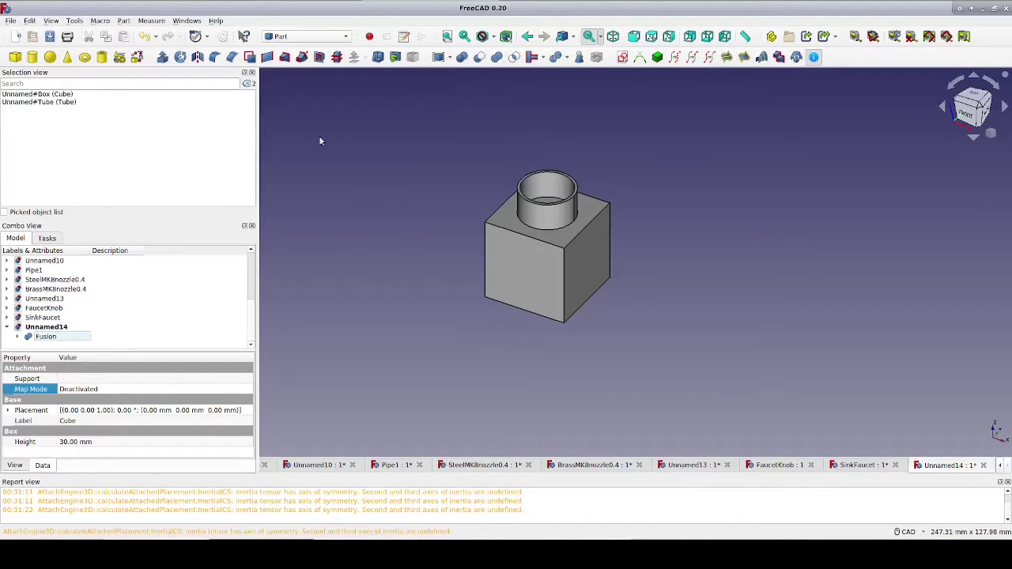
Step: Duplicate Fusion with its parts to create Fusion001
click(45, 338)
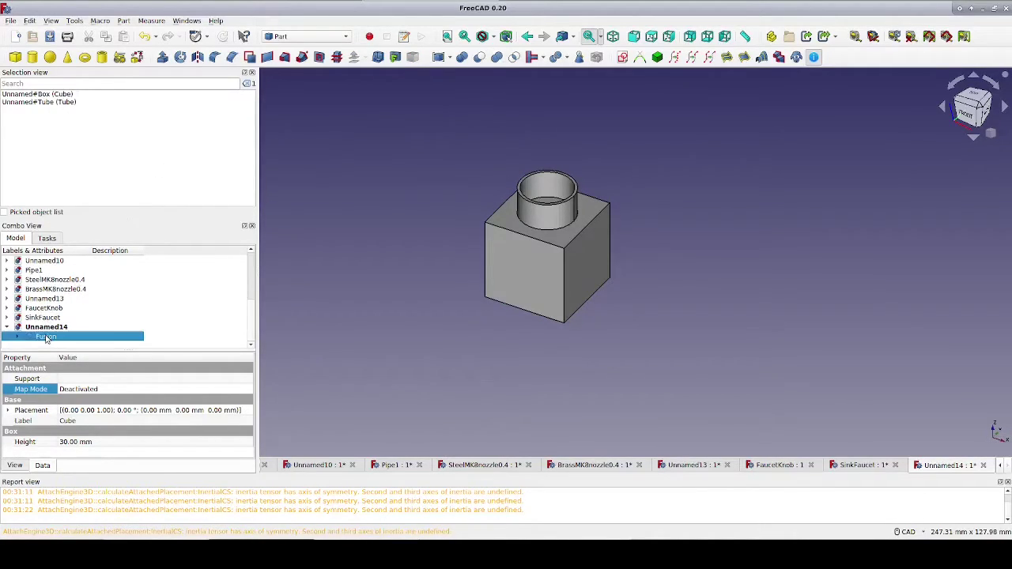
click(29, 21)
click(54, 95)
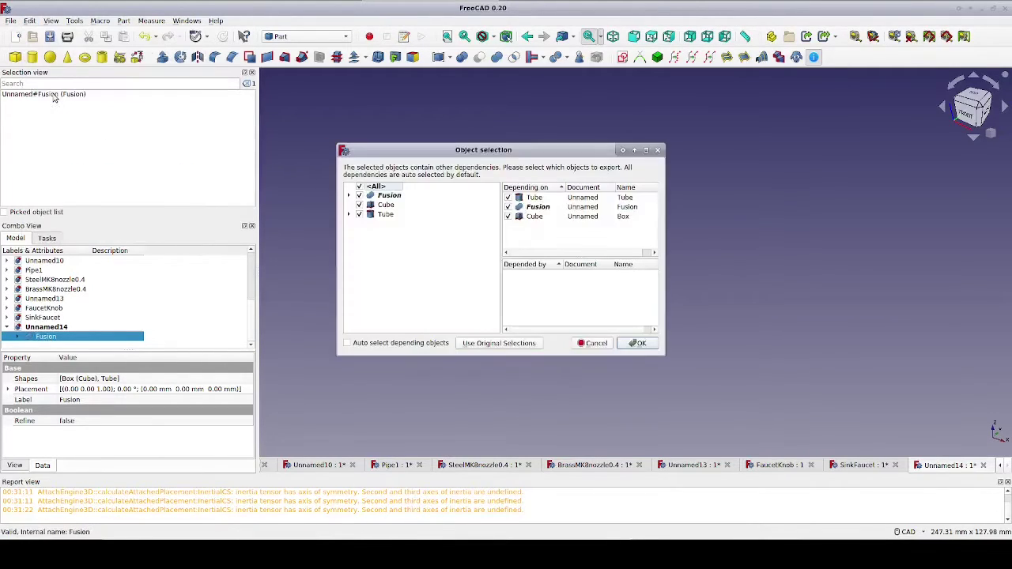
click(638, 344)
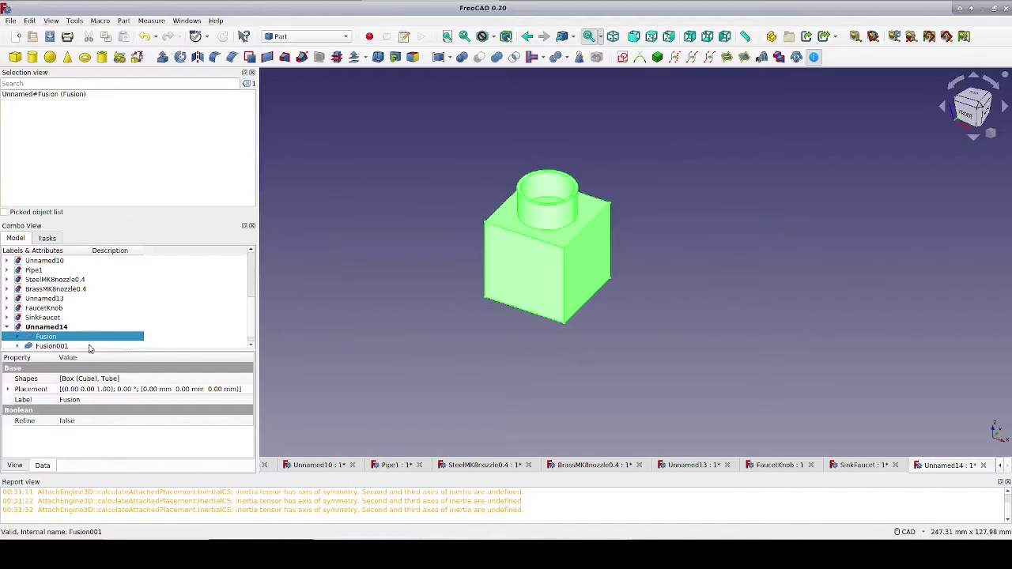
click(70, 349)
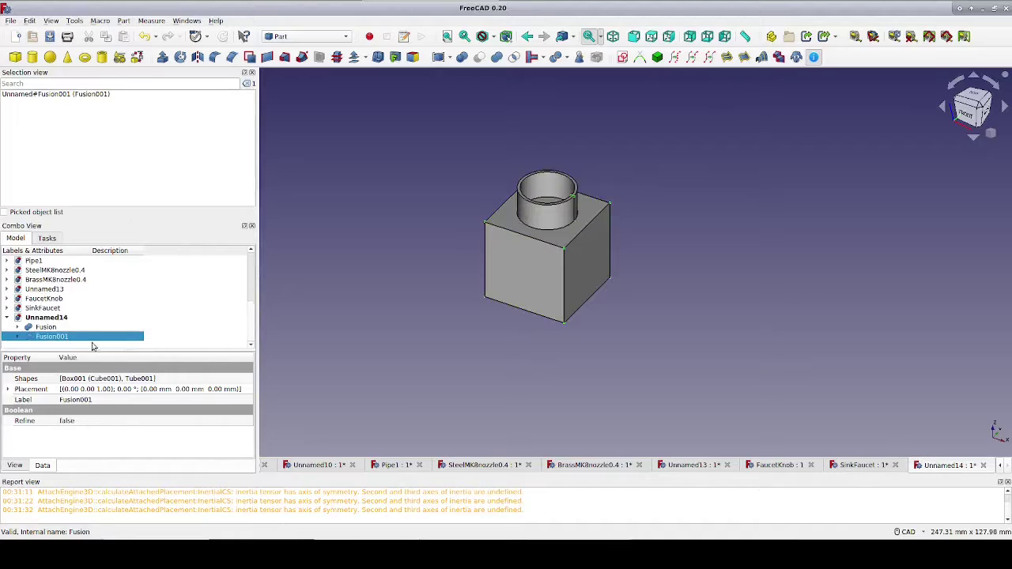
Step: Transform Fusion001: slide it right, lift it to 44 mm and rotate it -60 degrees
right_click(91, 339)
click(118, 54)
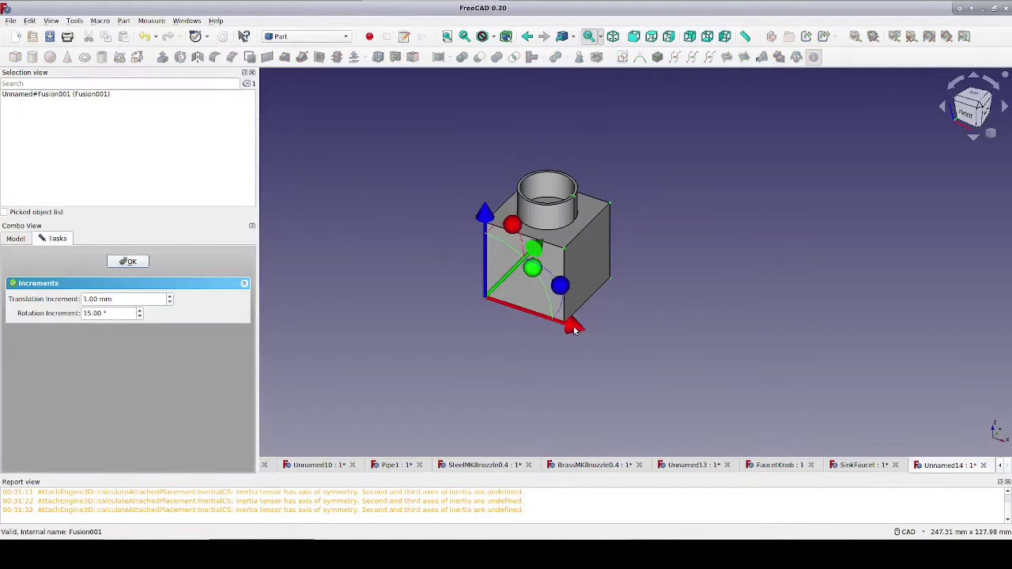
drag(583, 336, 739, 378)
drag(651, 273, 691, 110)
middle_drag(736, 261, 793, 188)
drag(795, 191, 795, 99)
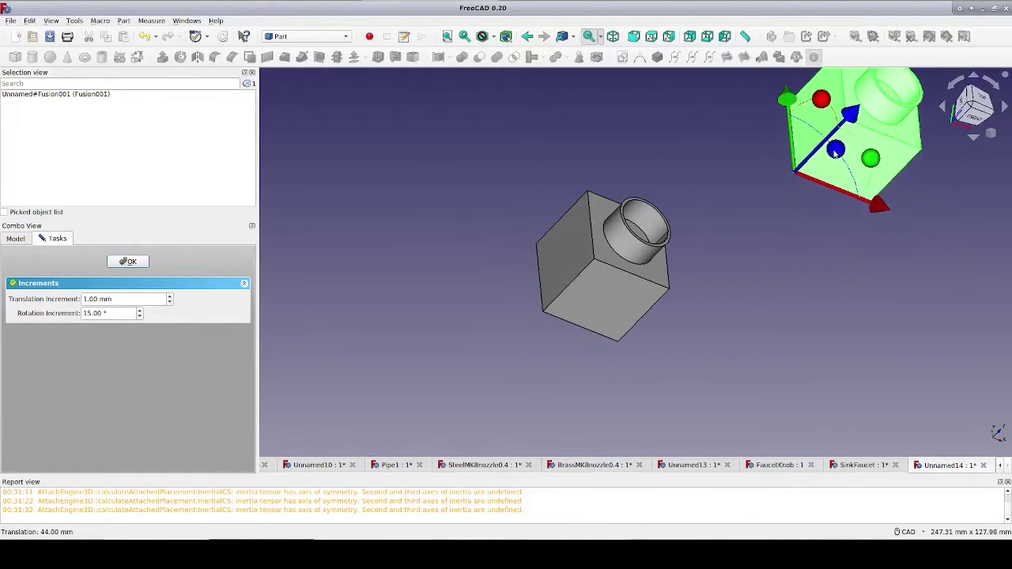
drag(871, 159, 800, 120)
click(729, 126)
drag(730, 125, 726, 338)
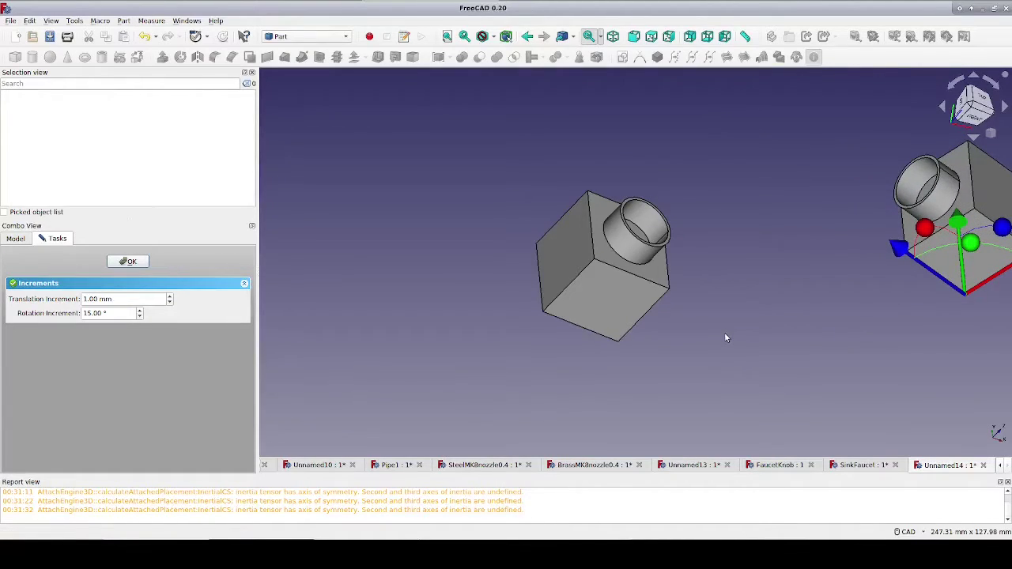
click(128, 261)
middle_drag(821, 334, 630, 356)
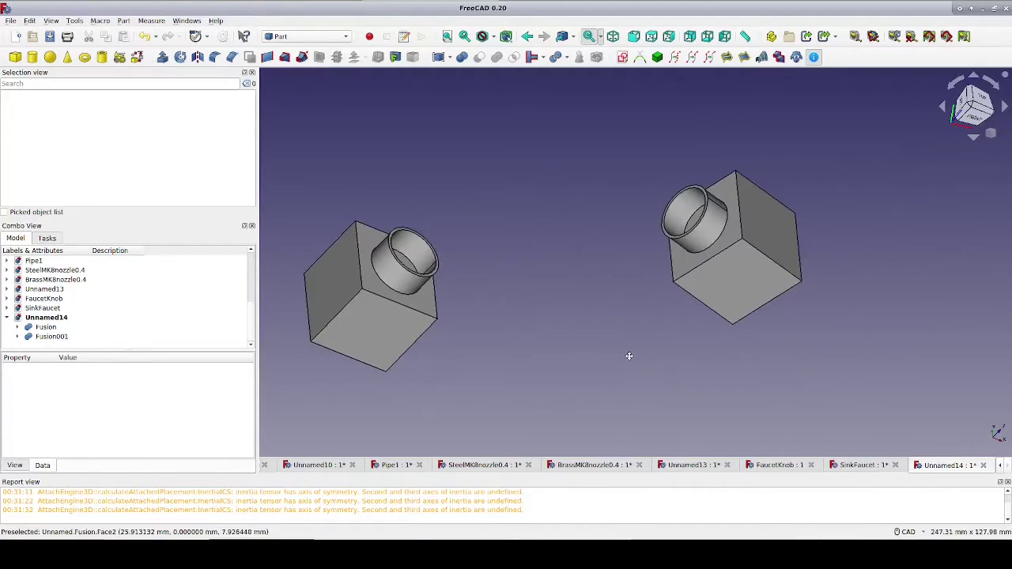
Step: Start a FlatFace sketch on the left block's tube face and import the tube circle as external geometry
click(425, 307)
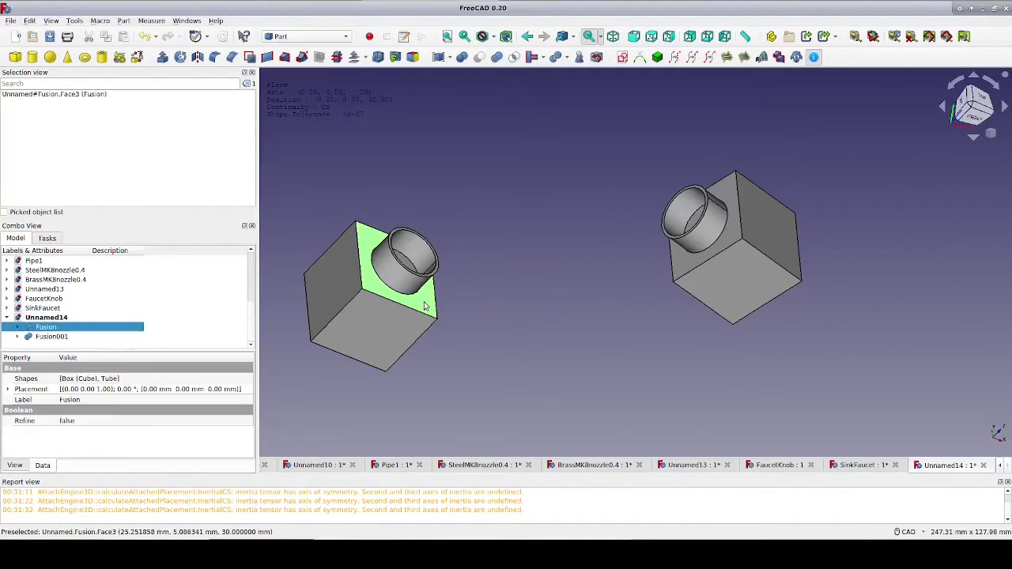
click(622, 62)
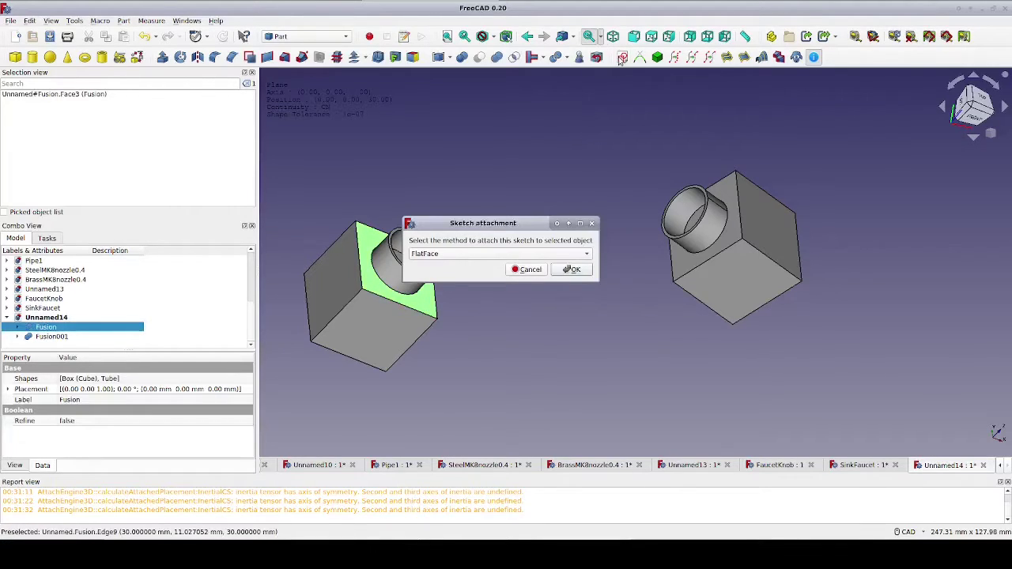
click(571, 270)
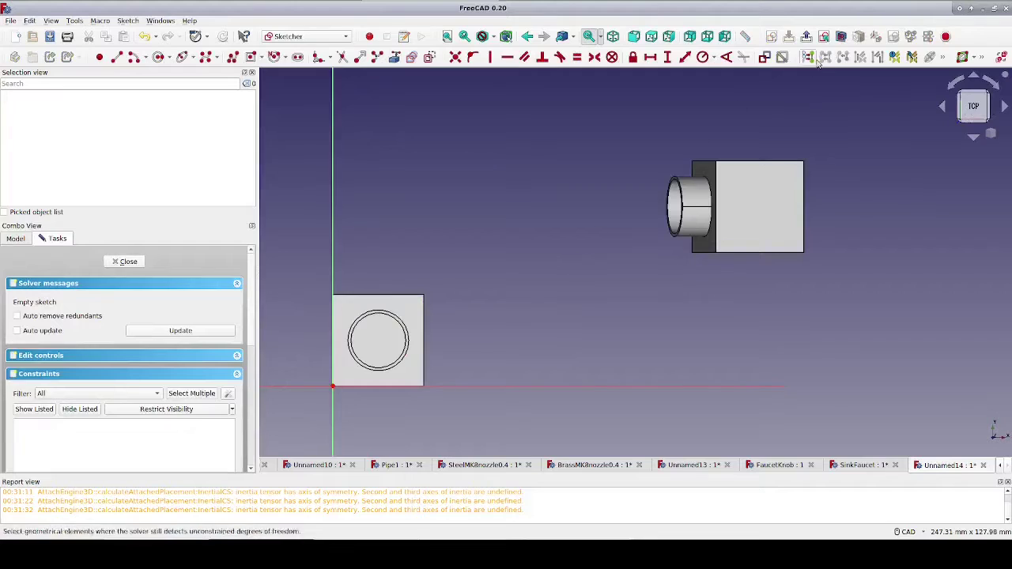
click(842, 37)
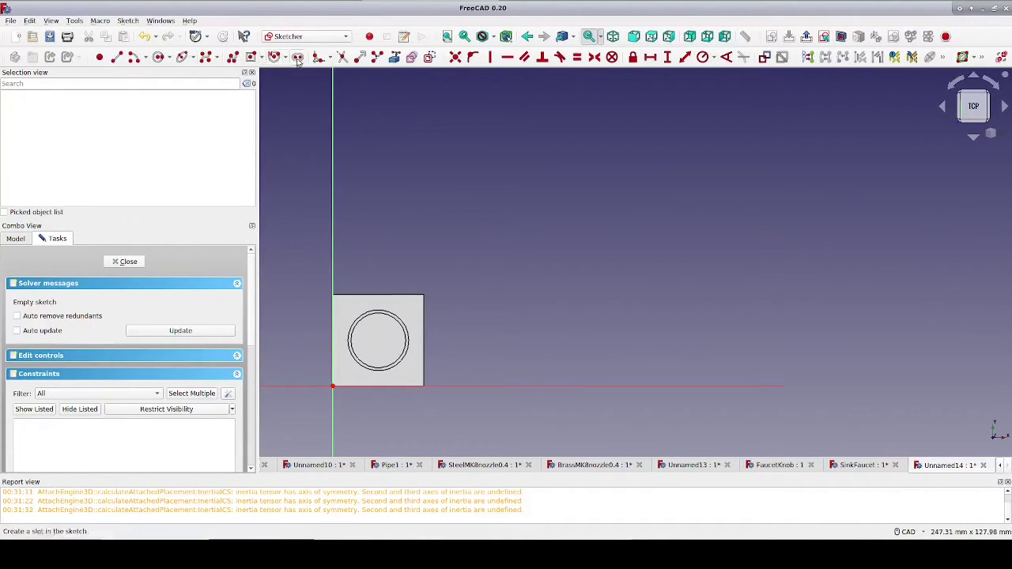
click(395, 58)
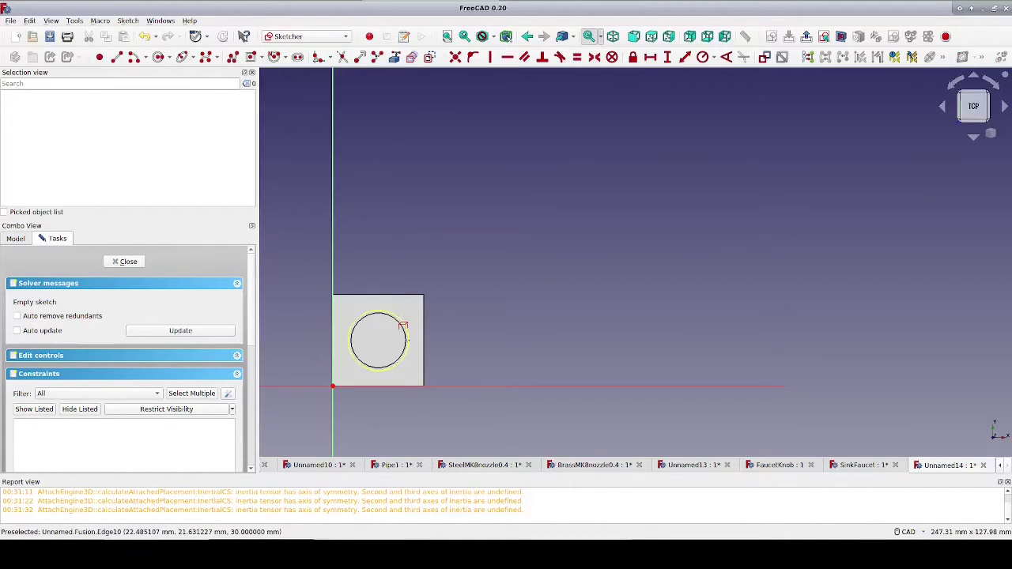
click(403, 324)
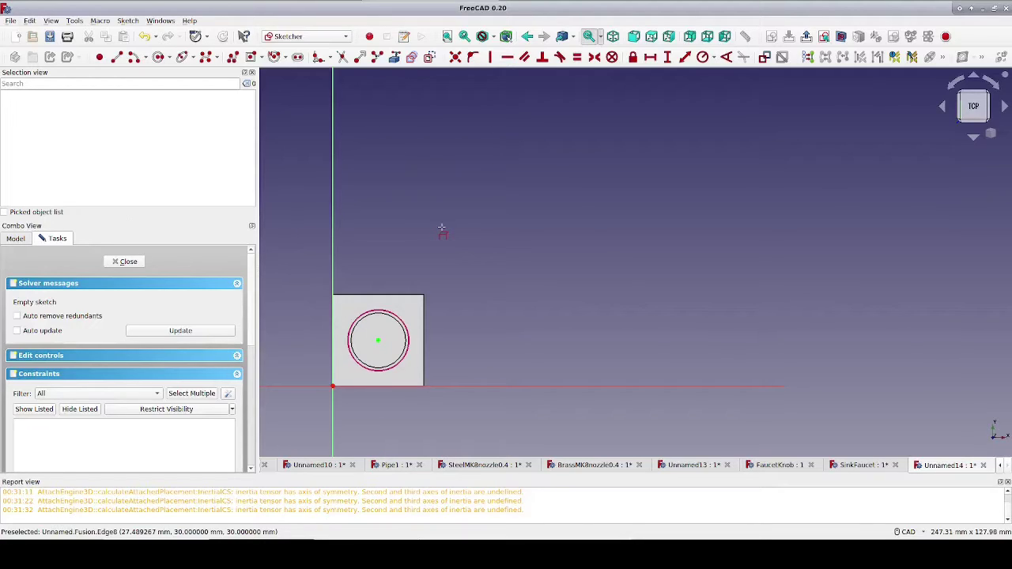
Step: Add a point coincident with the tube circle's centre and close the sketch
click(115, 59)
click(304, 282)
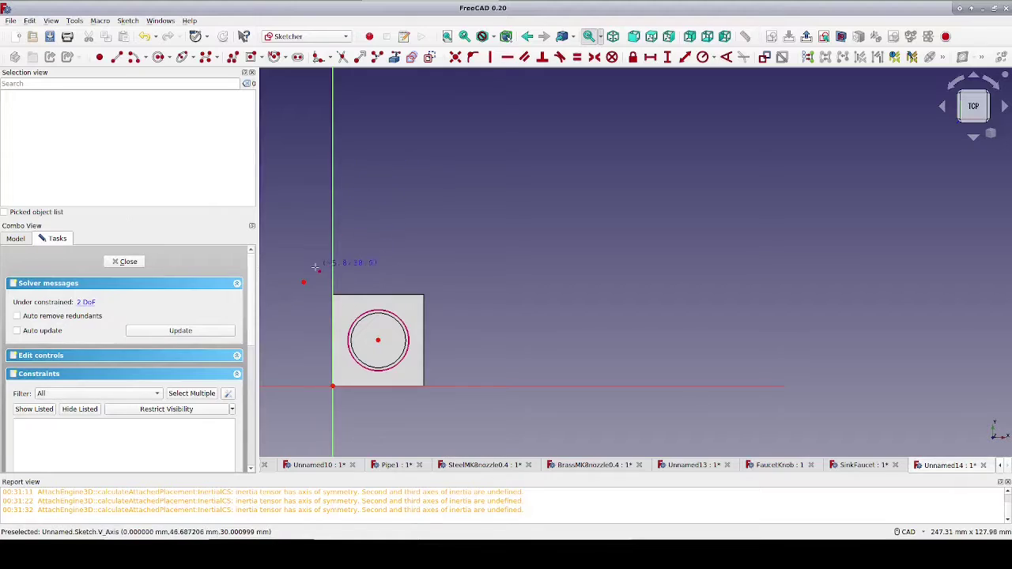
right_click(321, 262)
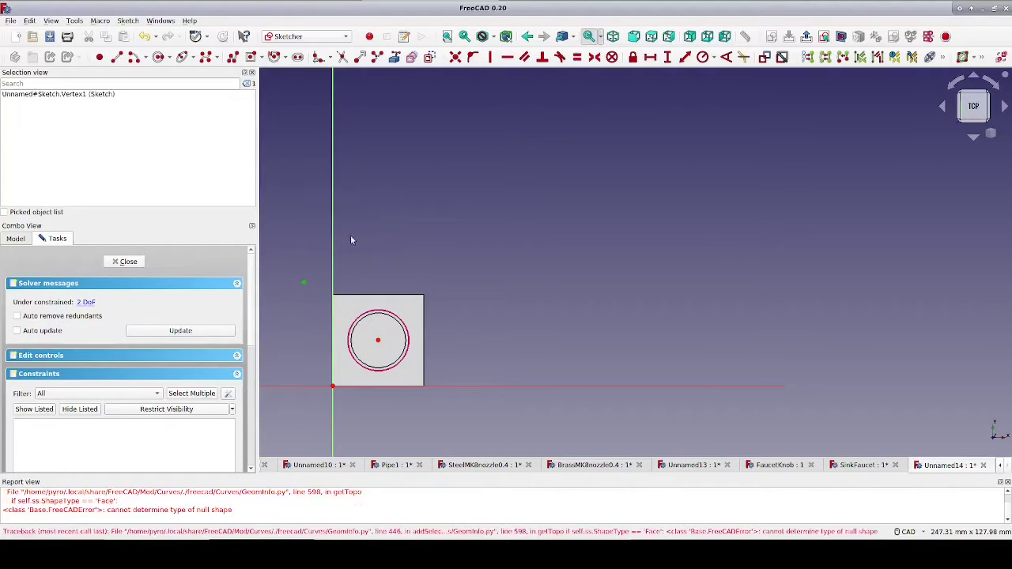
click(425, 78)
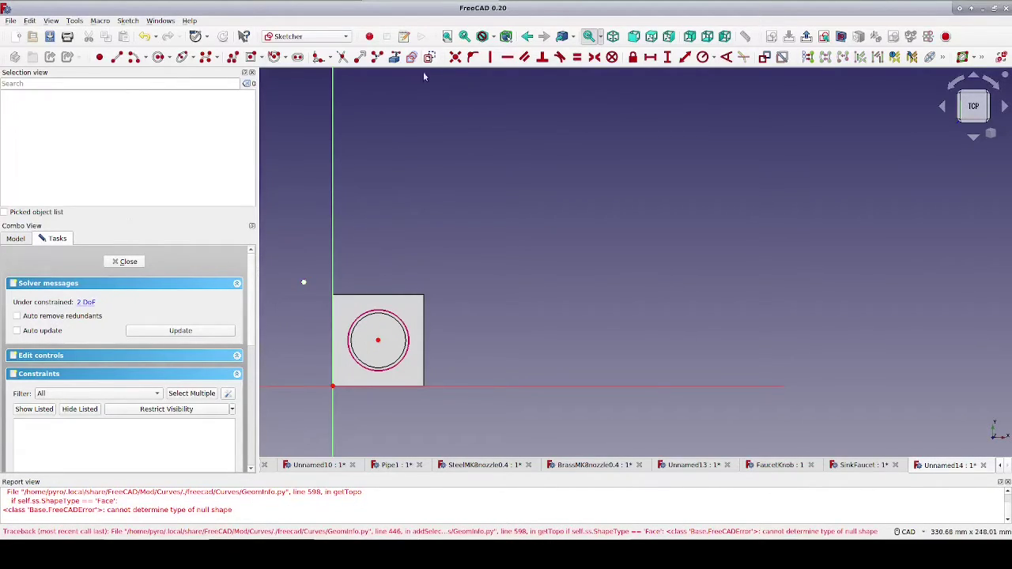
click(303, 284)
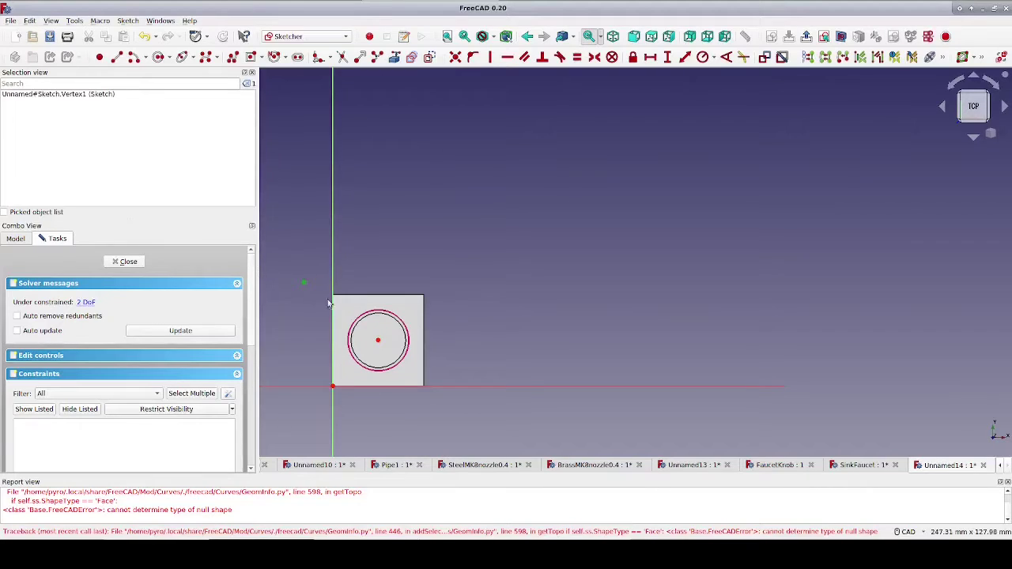
click(378, 341)
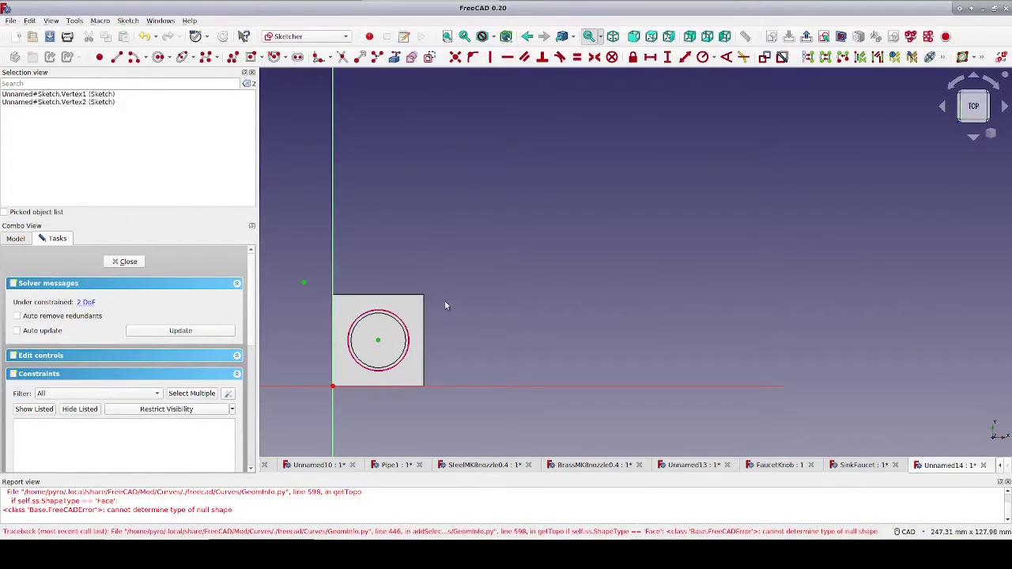
click(456, 57)
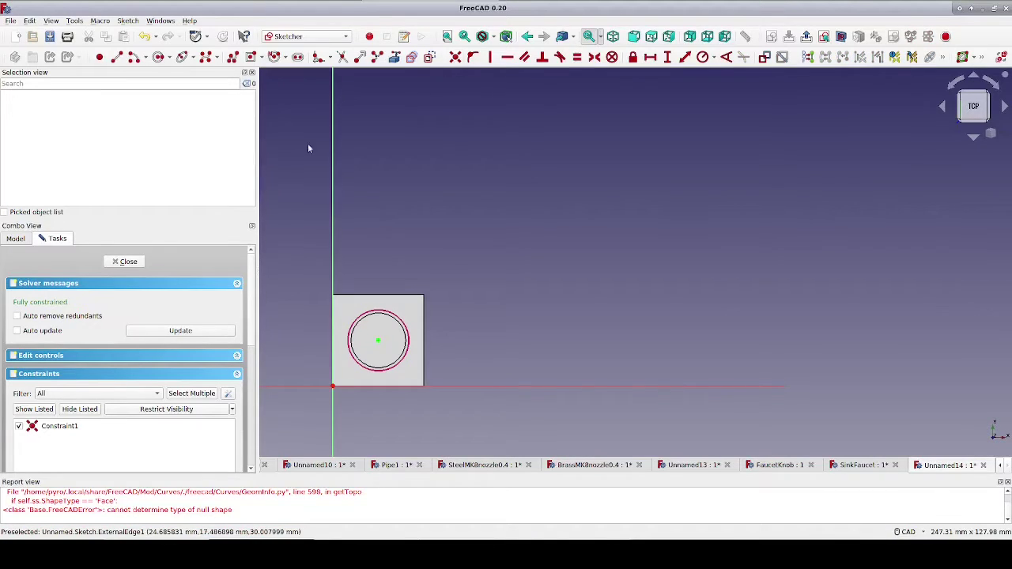
click(126, 262)
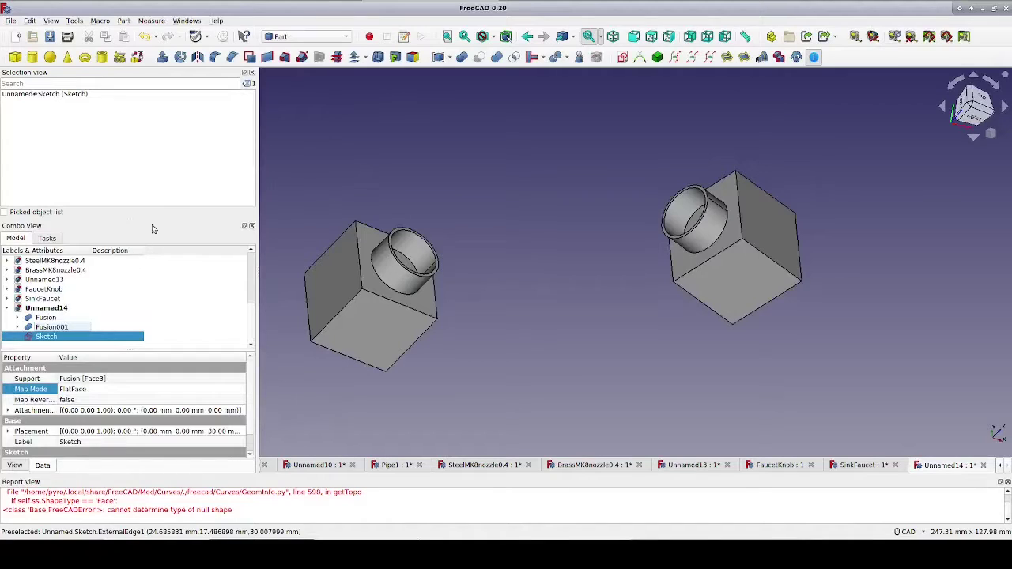
Step: Extrude the left tube's centre-point sketch with the default length
click(162, 57)
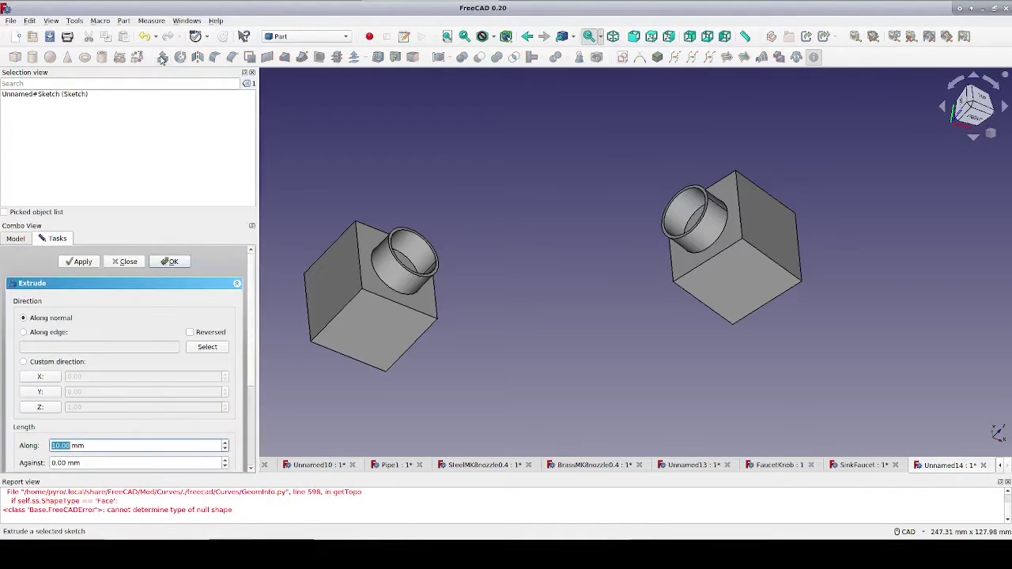
click(169, 262)
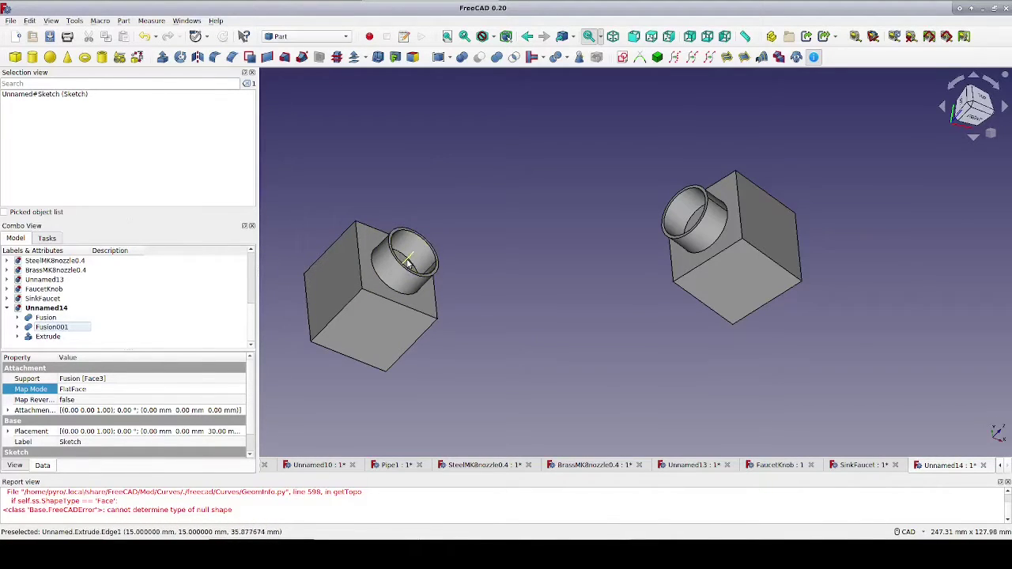
middle_drag(507, 292, 642, 248)
Step: Create a FlatFace sketch on the right block's tube face and import its tube circle
click(671, 237)
click(623, 57)
click(574, 270)
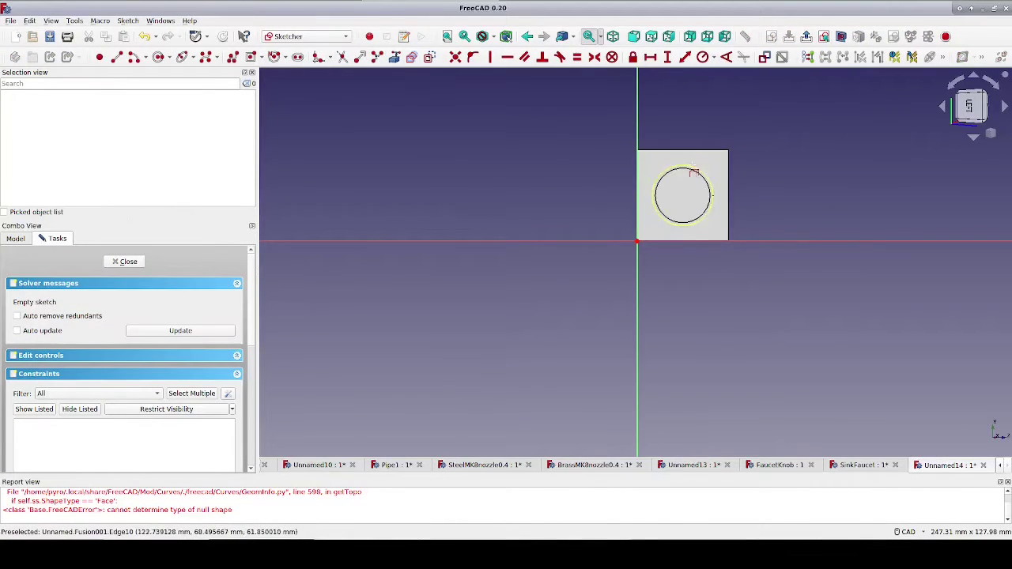
click(693, 172)
Step: Fix a point at the right tube circle's centre, close the sketch, and extrude it into Extrude001
click(595, 192)
click(595, 193)
click(595, 192)
click(683, 195)
click(455, 57)
click(129, 261)
click(162, 56)
click(169, 262)
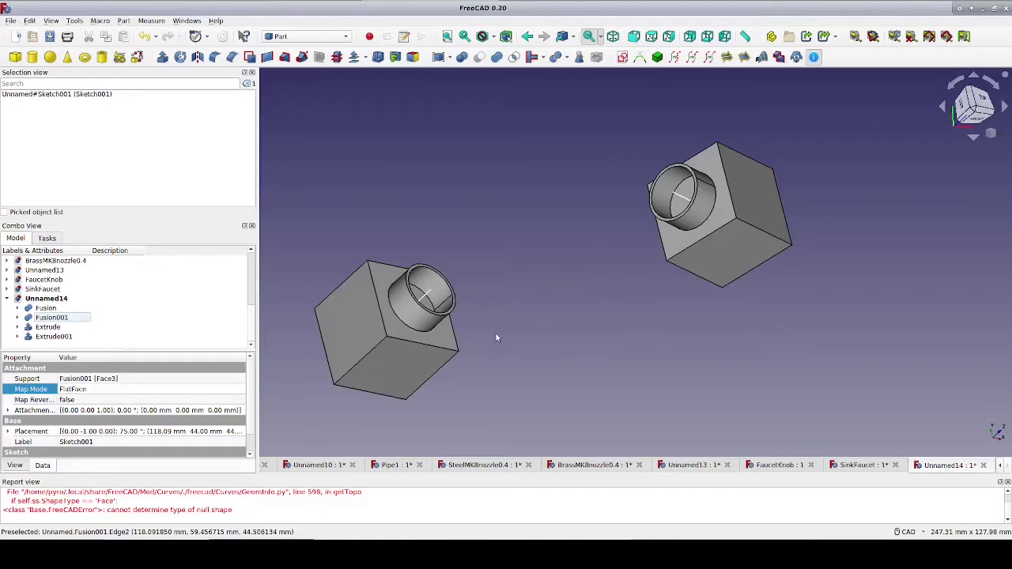
Step: Create Sketch002 flat on Fusion's Face3, the left block's tube face, then close it
click(447, 340)
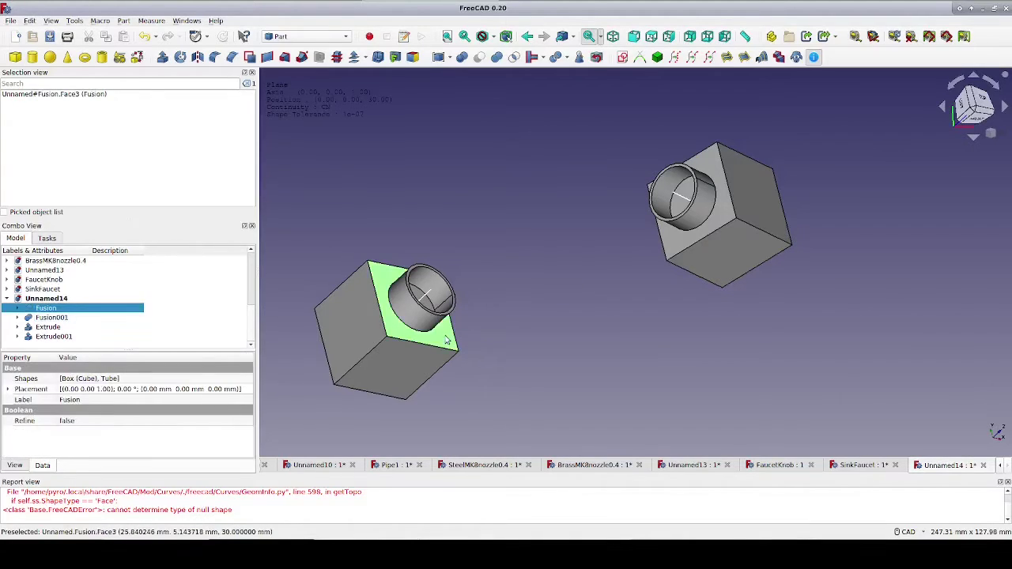
click(622, 57)
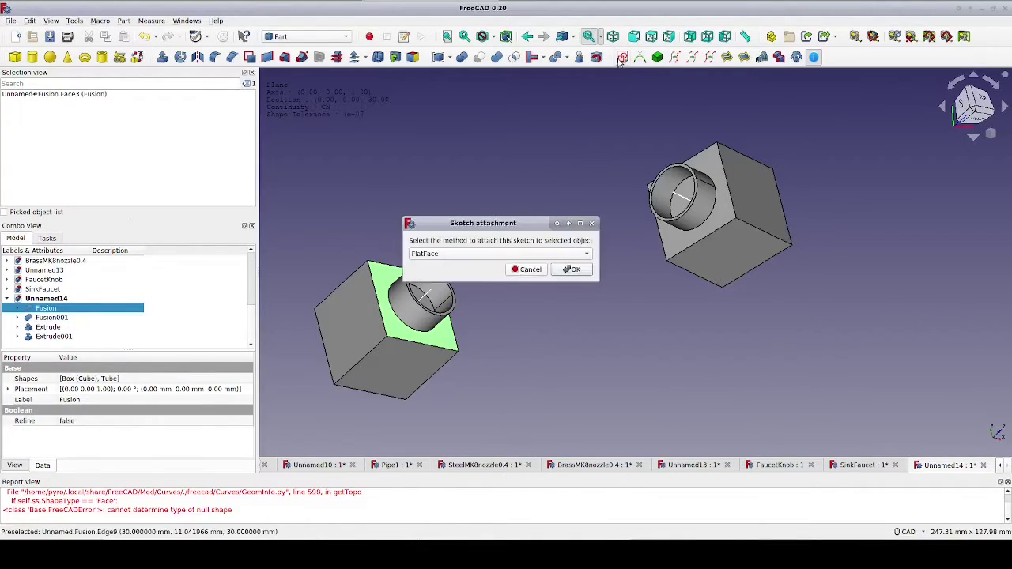
click(574, 270)
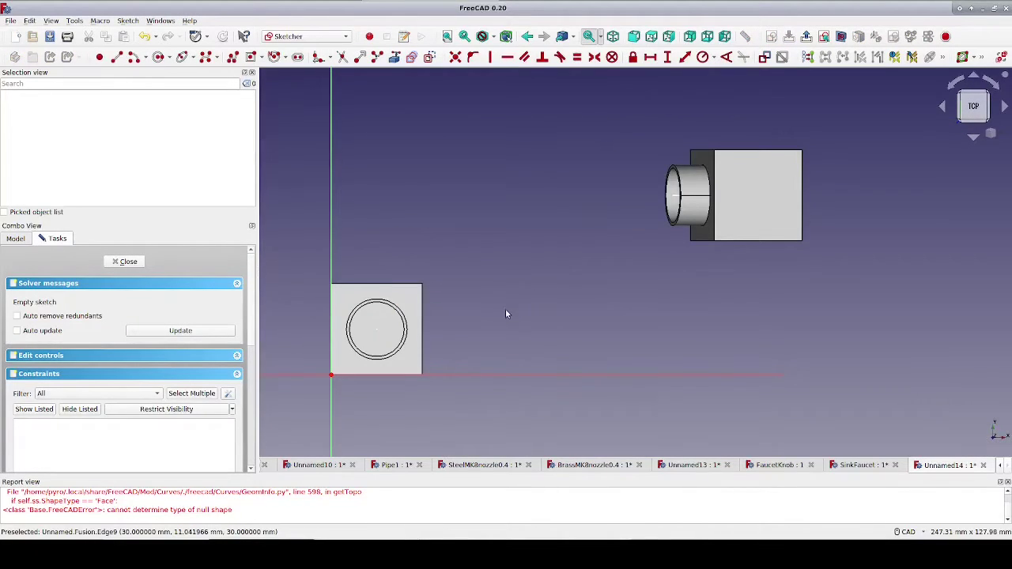
scroll(503, 311, up, 2)
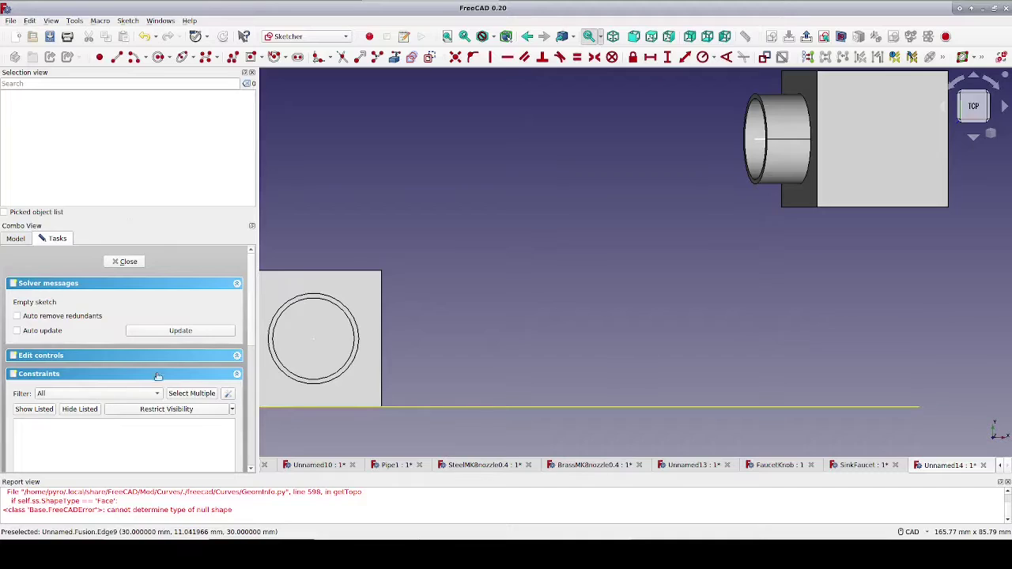
click(399, 61)
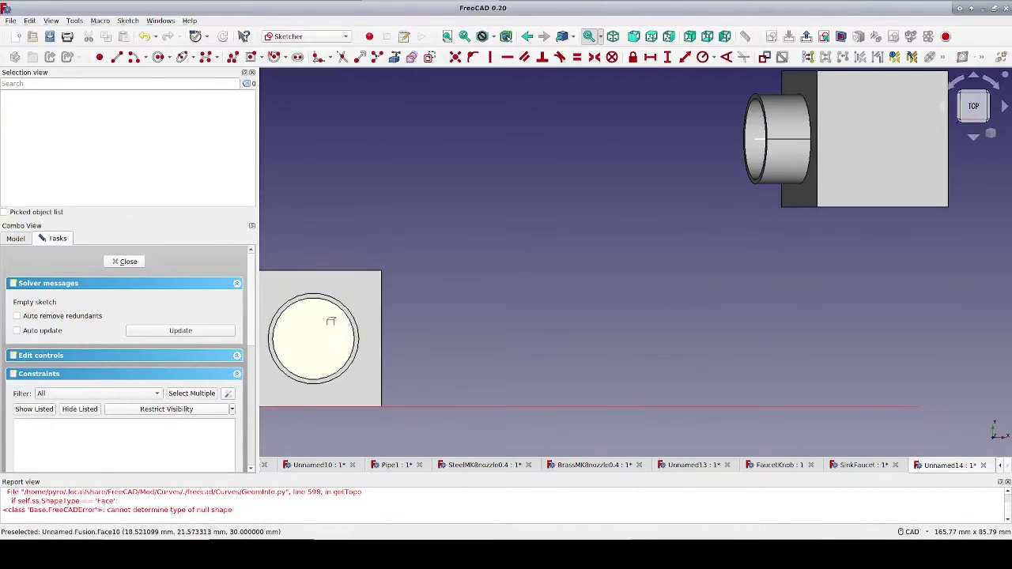
click(841, 36)
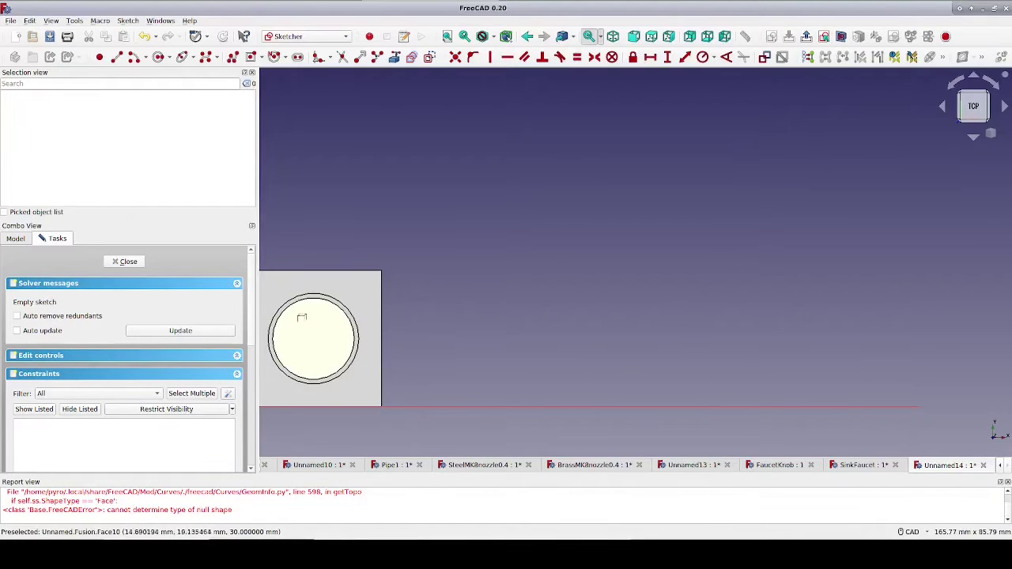
click(131, 263)
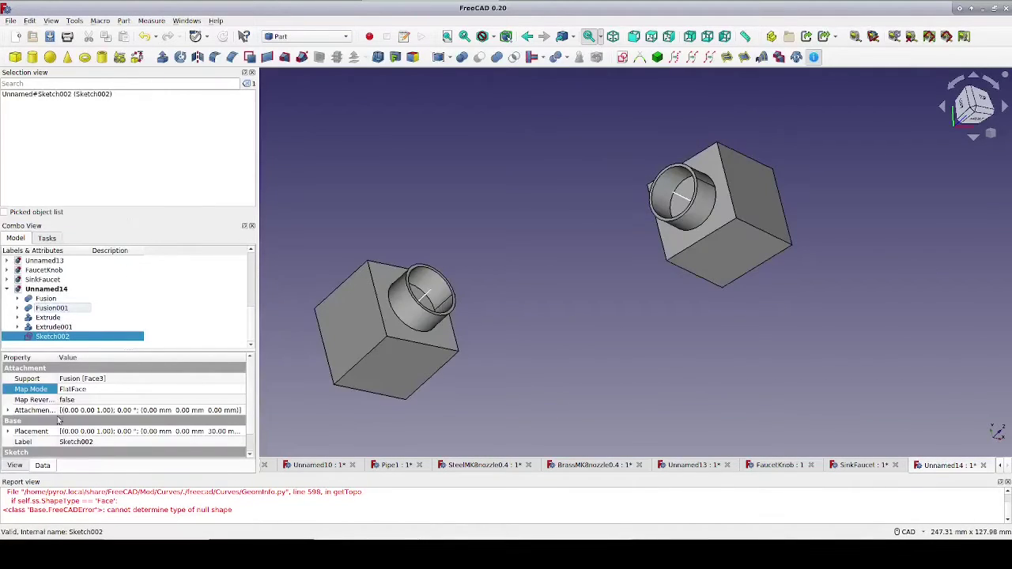
Step: Enlarge the Point Size of Extrude and Extrude001 in their View properties
click(15, 467)
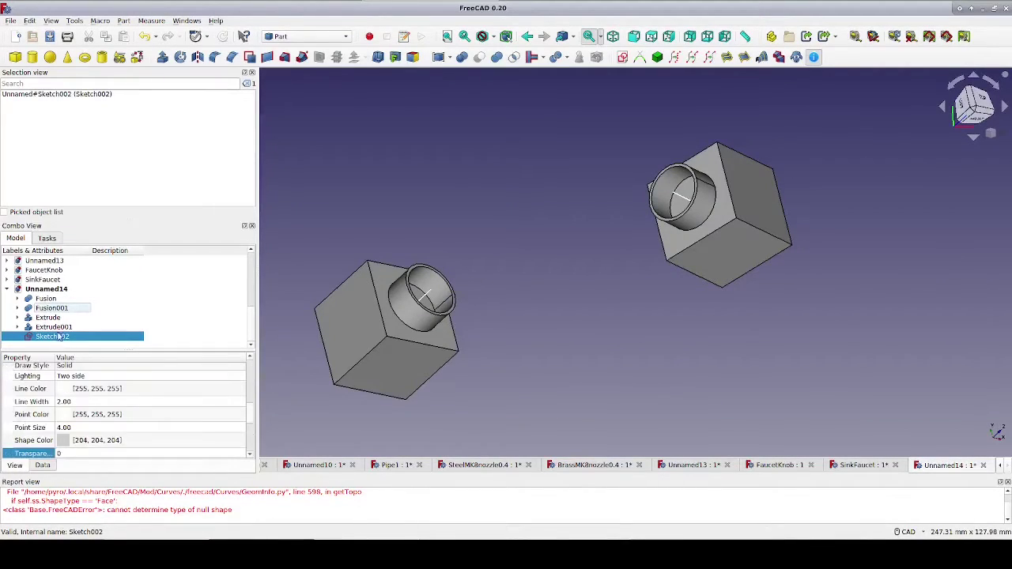
click(56, 328)
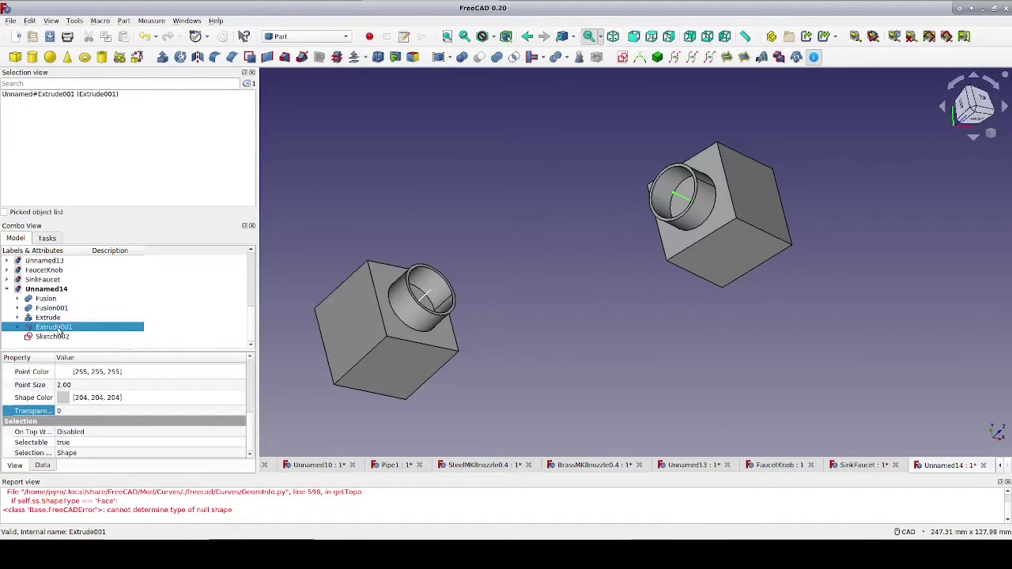
click(60, 317)
ctrl+click(60, 326)
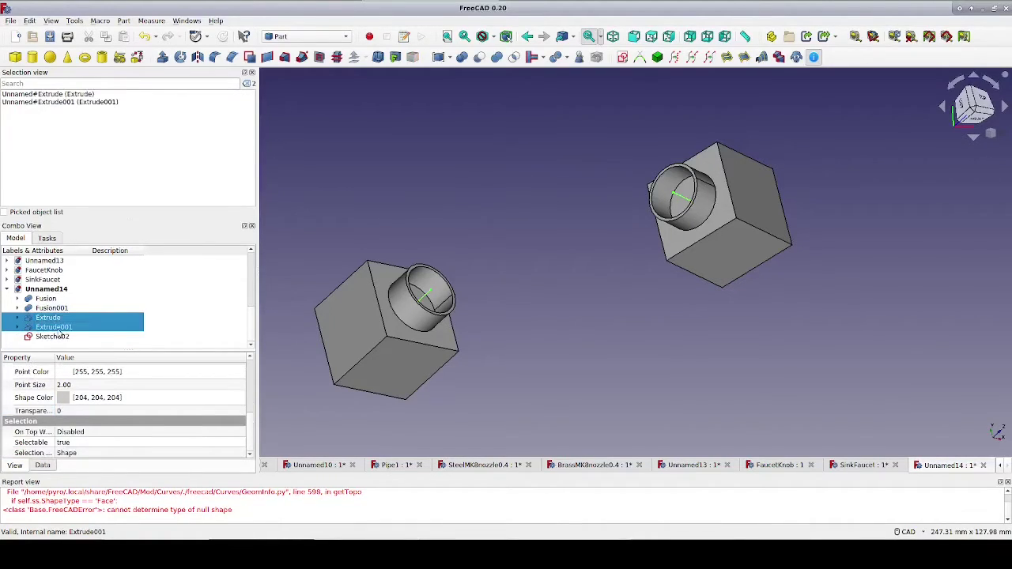
click(124, 386)
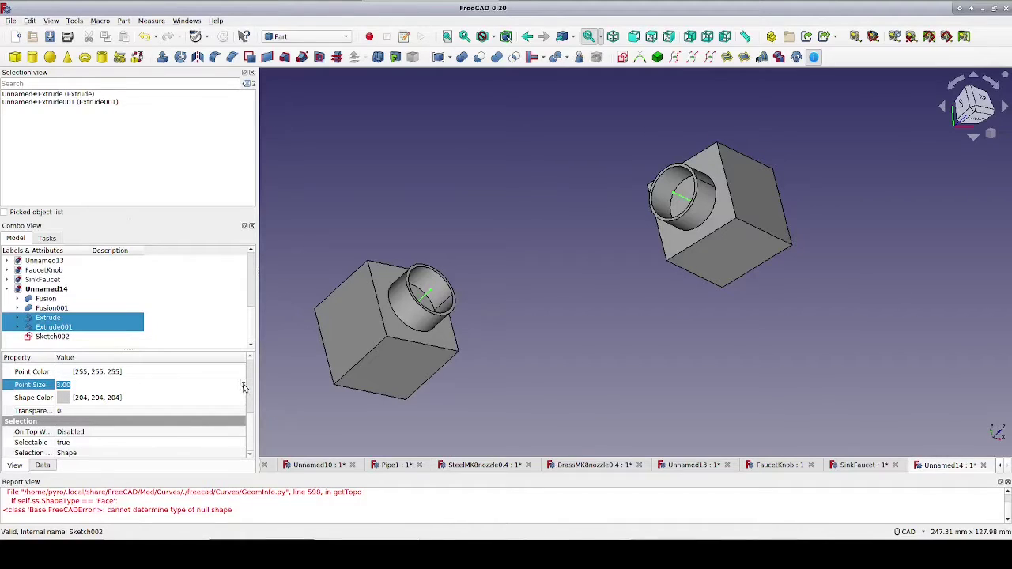
click(292, 300)
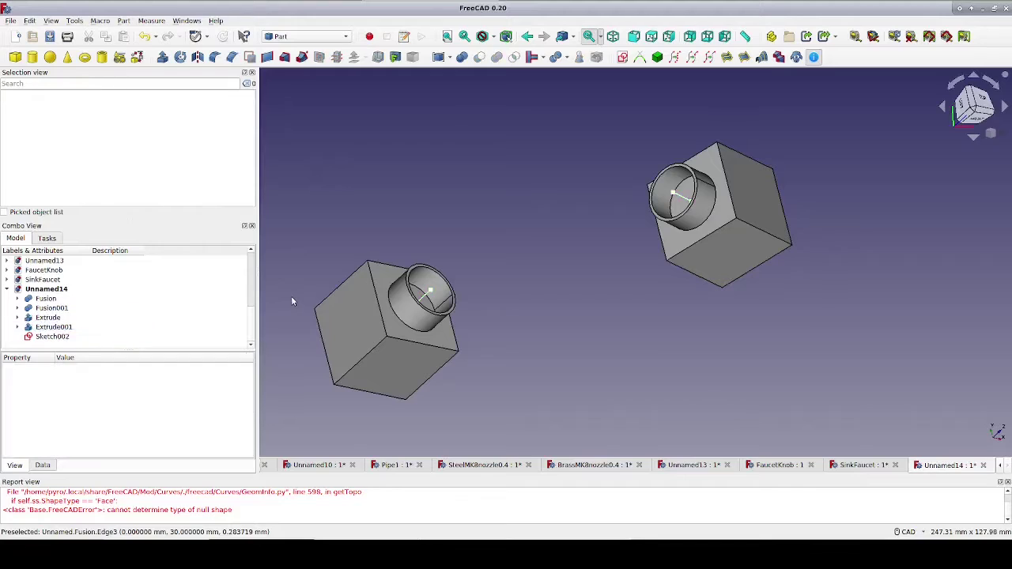
Step: In Sketch002, draw a circle around the left tube constrained to a 10.2 mm radius
double_click(64, 340)
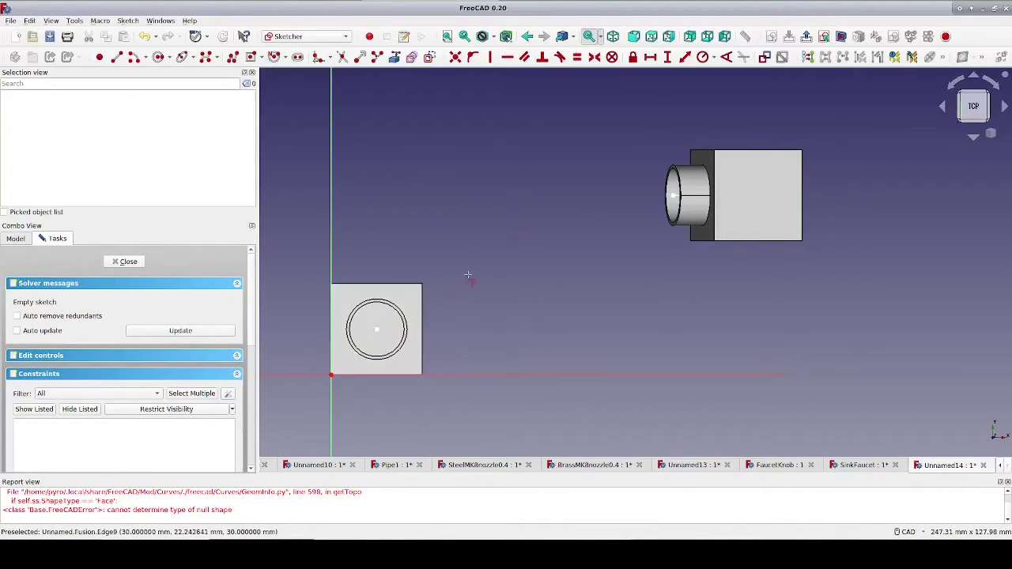
click(158, 57)
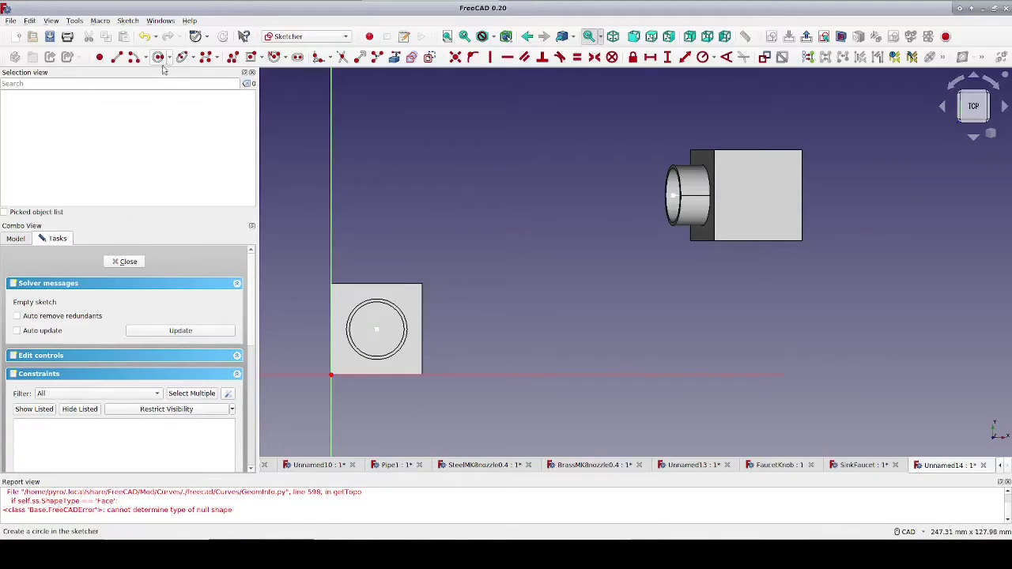
click(409, 353)
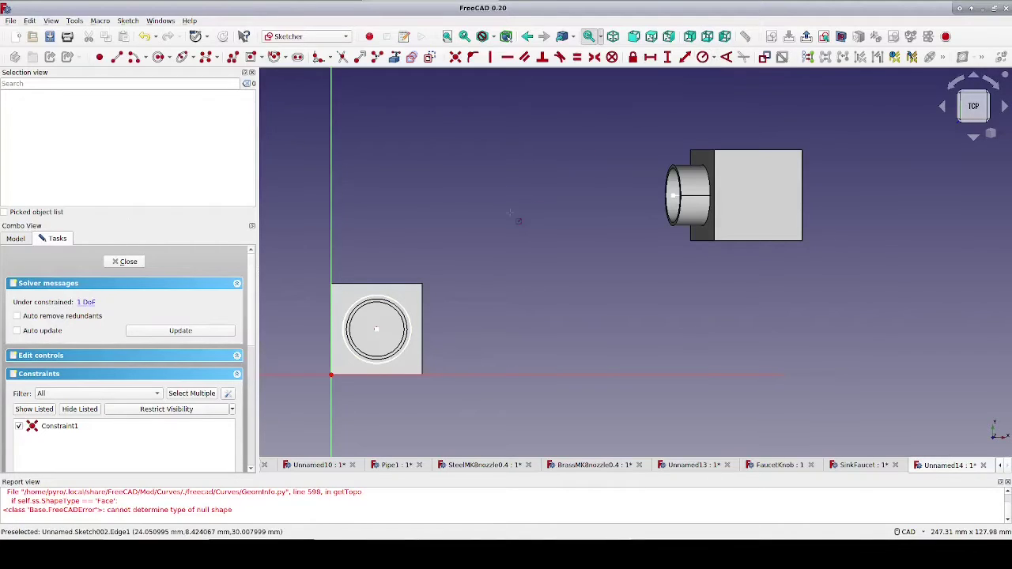
click(408, 317)
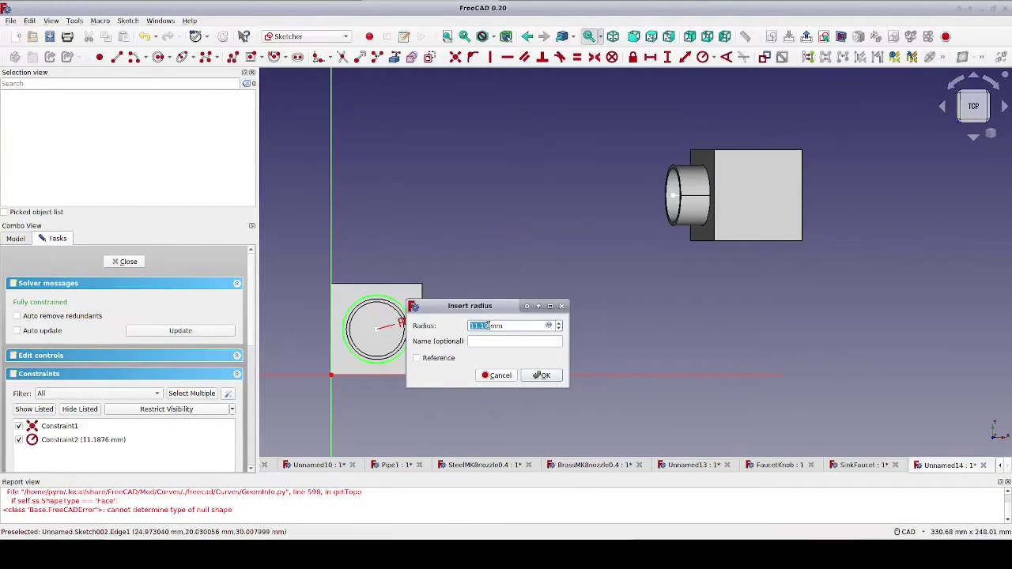
text(0.)
key(BackSpace)
key(BackSpace)
text(10.2)
key(Return)
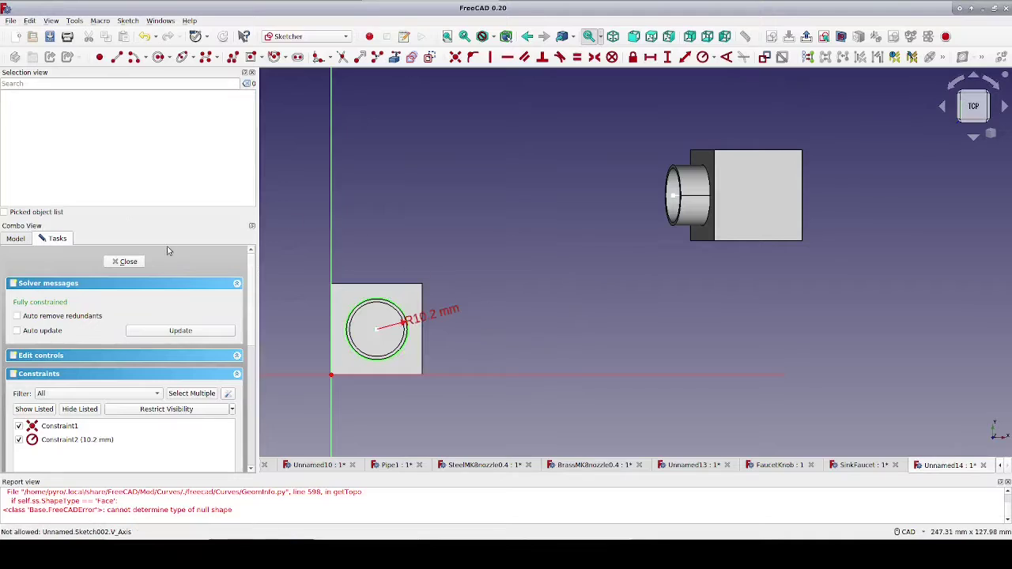
click(126, 262)
Step: Create Sketch003 on the right flange with a circle centred on its tube axis
click(623, 57)
click(571, 269)
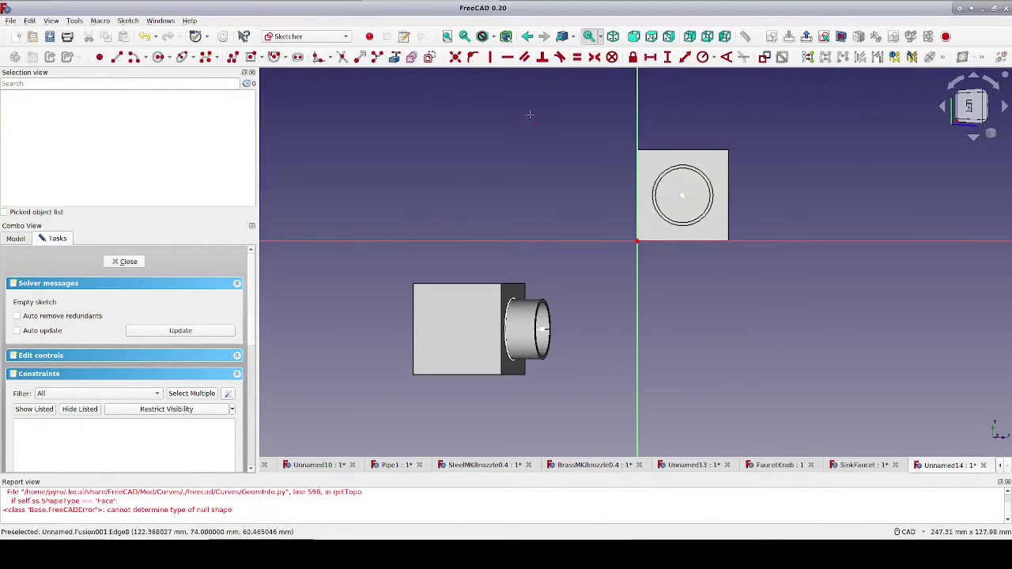
key(g)
key(c)
click(681, 195)
click(719, 185)
text(10.2)
key(Return)
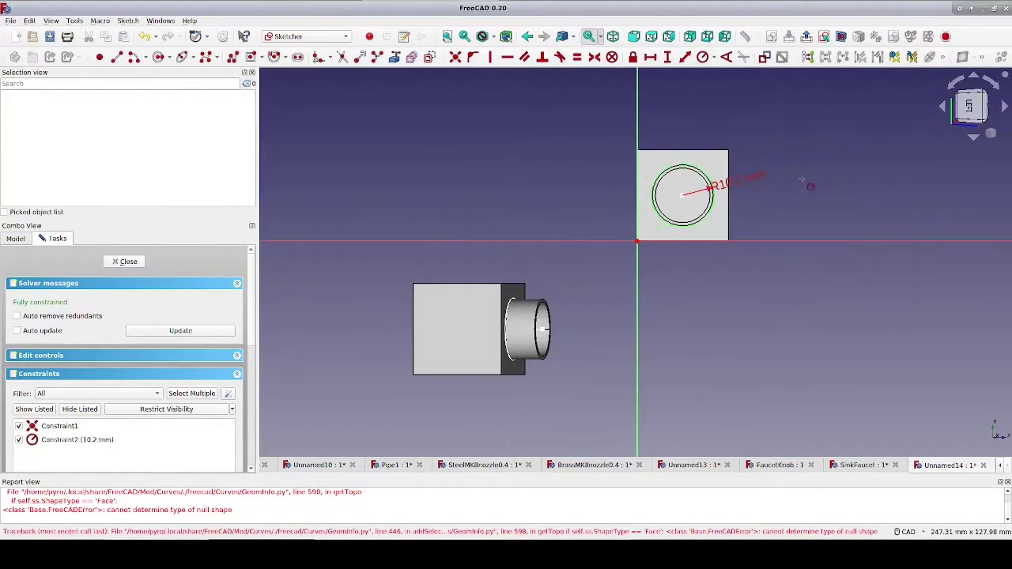
click(121, 264)
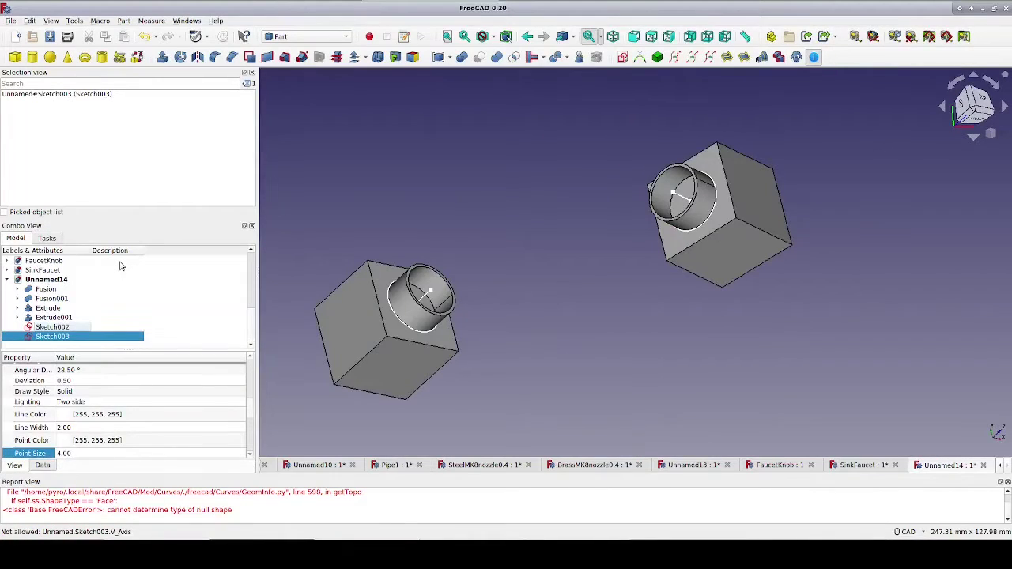
Step: Select both flange tubes' axis edges and create a Blend Curve between them
click(597, 125)
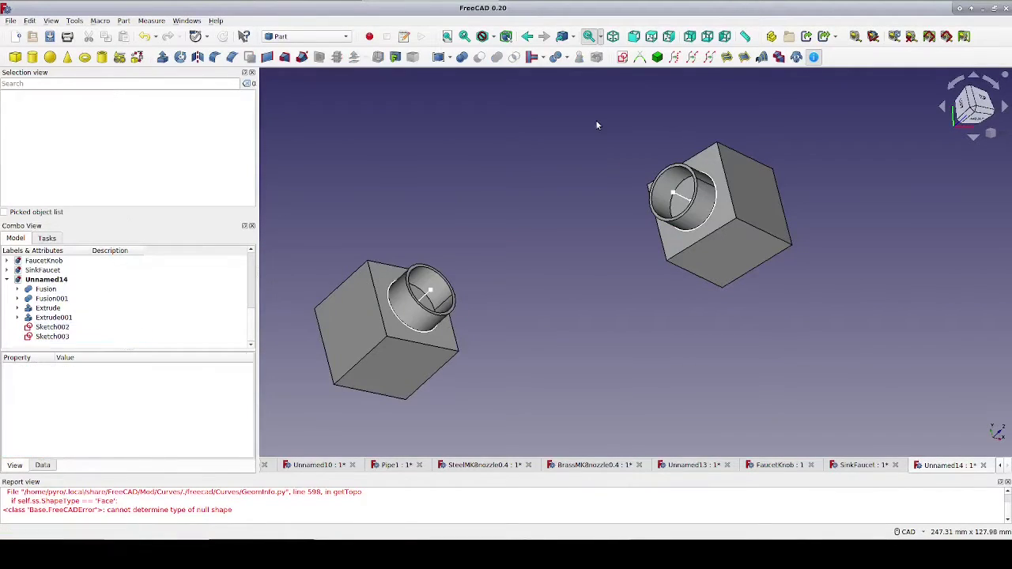
click(426, 297)
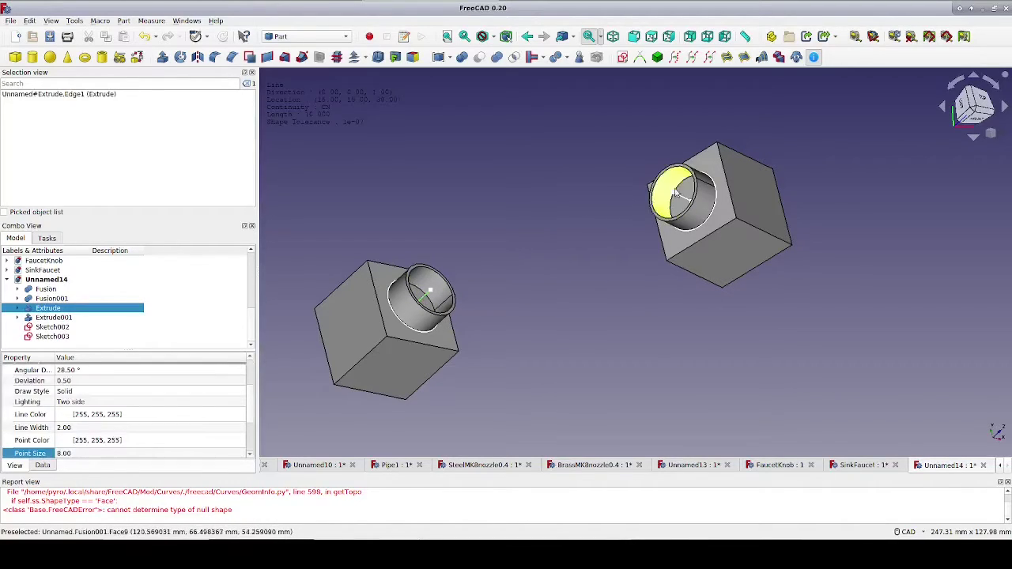
ctrl+click(687, 200)
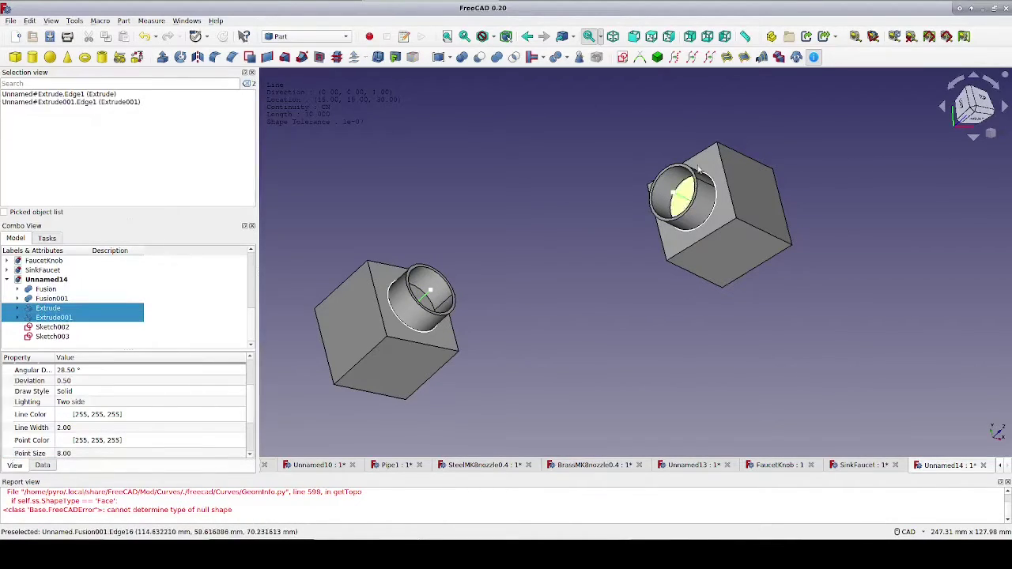
click(641, 61)
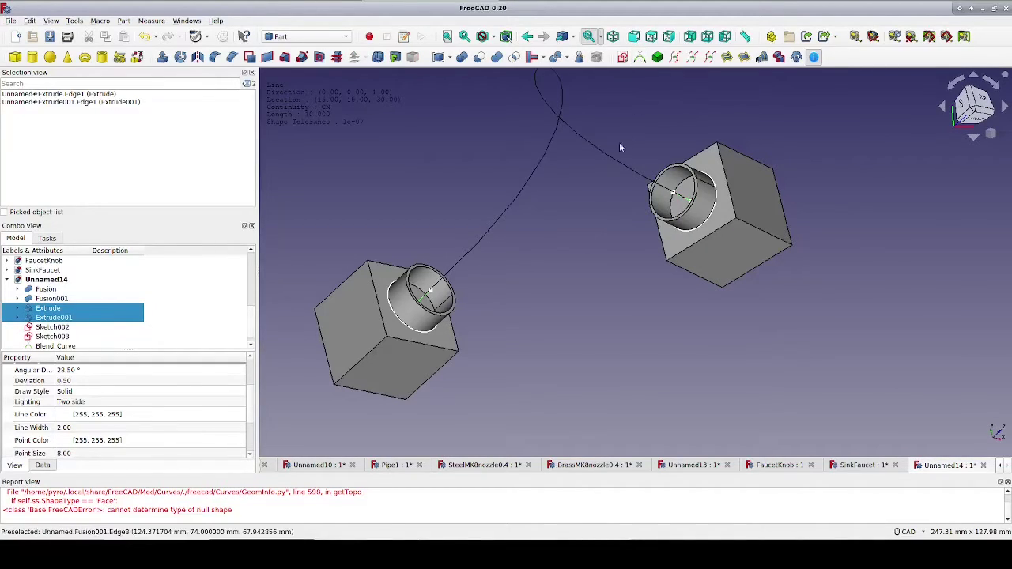
scroll(609, 239, down, 2)
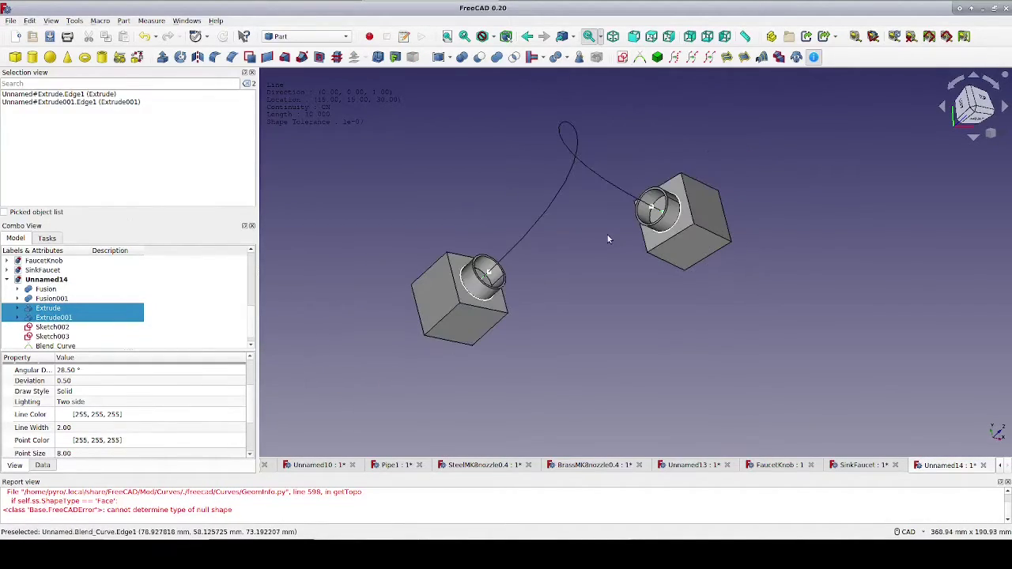
mouse_move(603, 244)
middle_down()
mouse_move(607, 234)
mouse_move(699, 296)
mouse_move(609, 247)
middle_up()
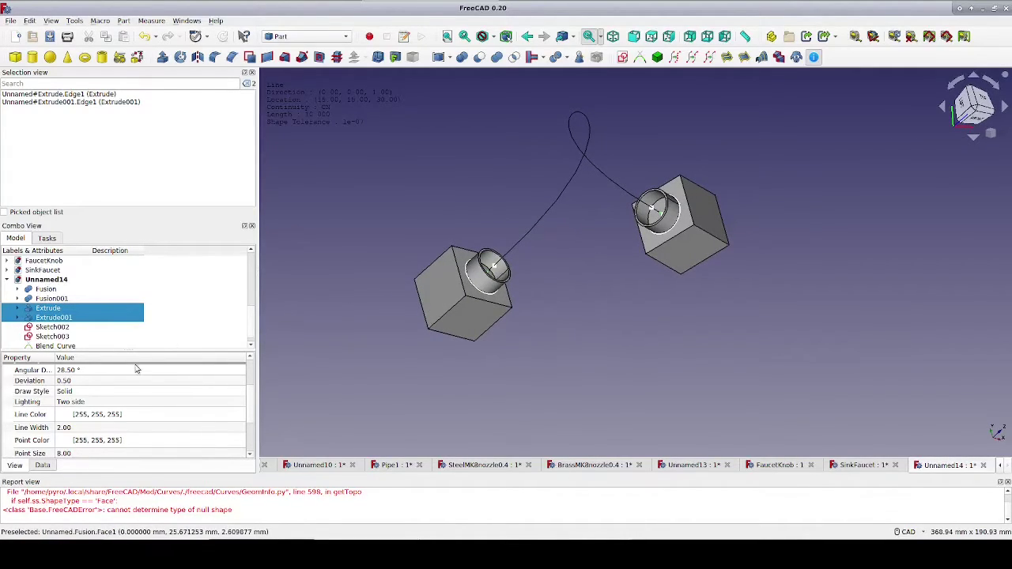
Step: Set Blend_Curve's Parameter1 and Parameter2 to 0 in its Data properties
click(68, 347)
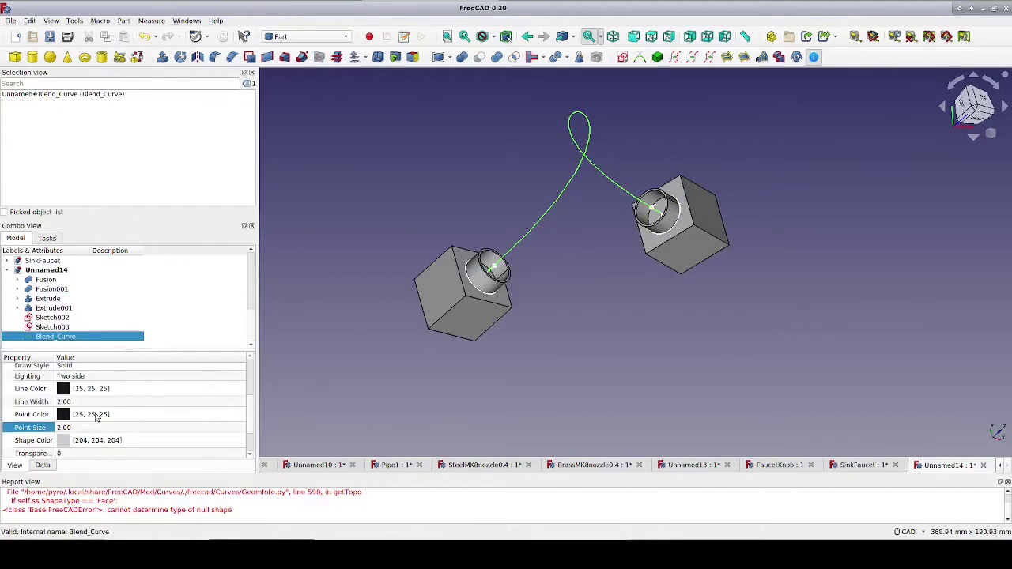
click(45, 465)
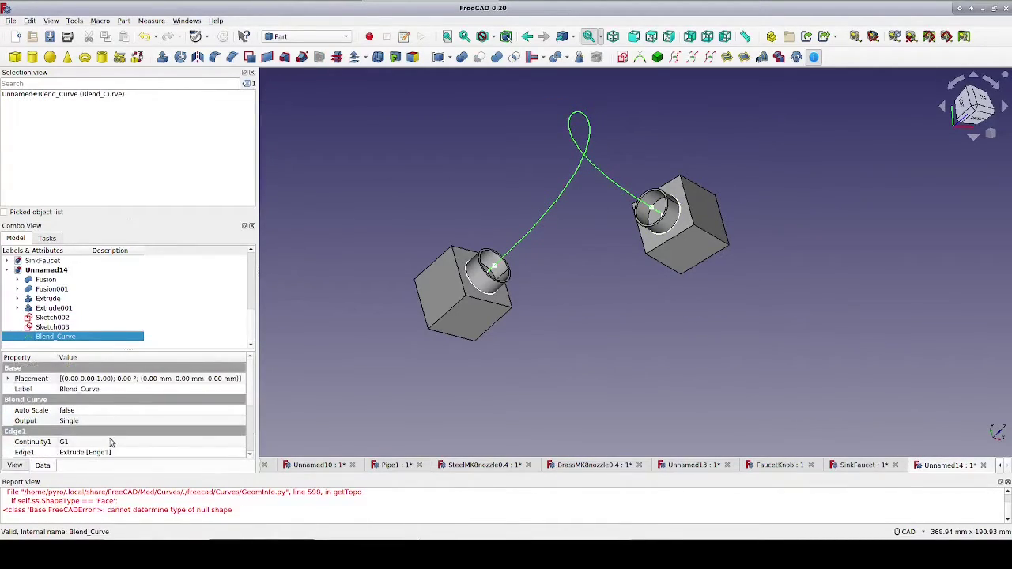
scroll(110, 443, down, 2)
click(104, 407)
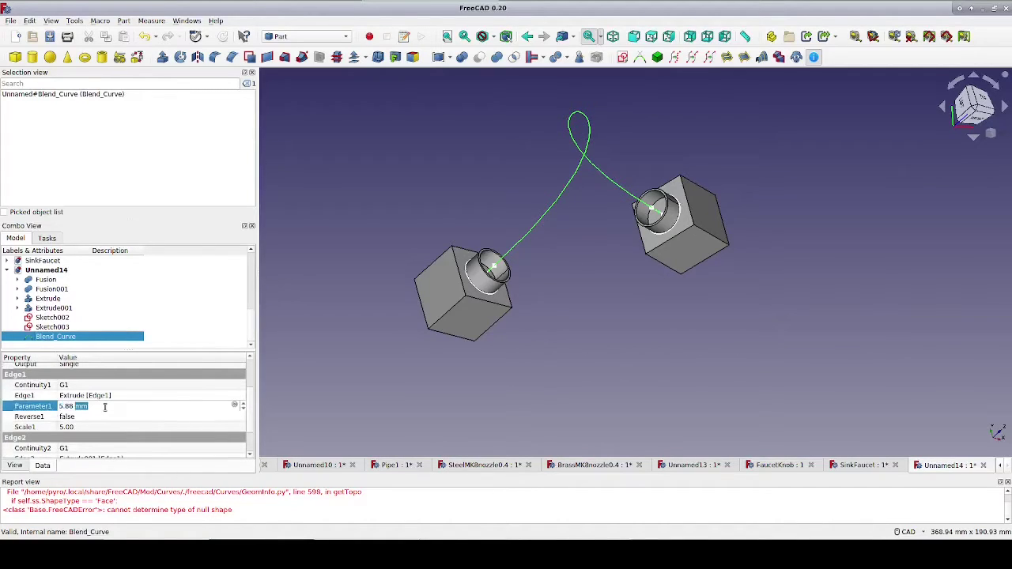
key(ctrl+a)
text(0)
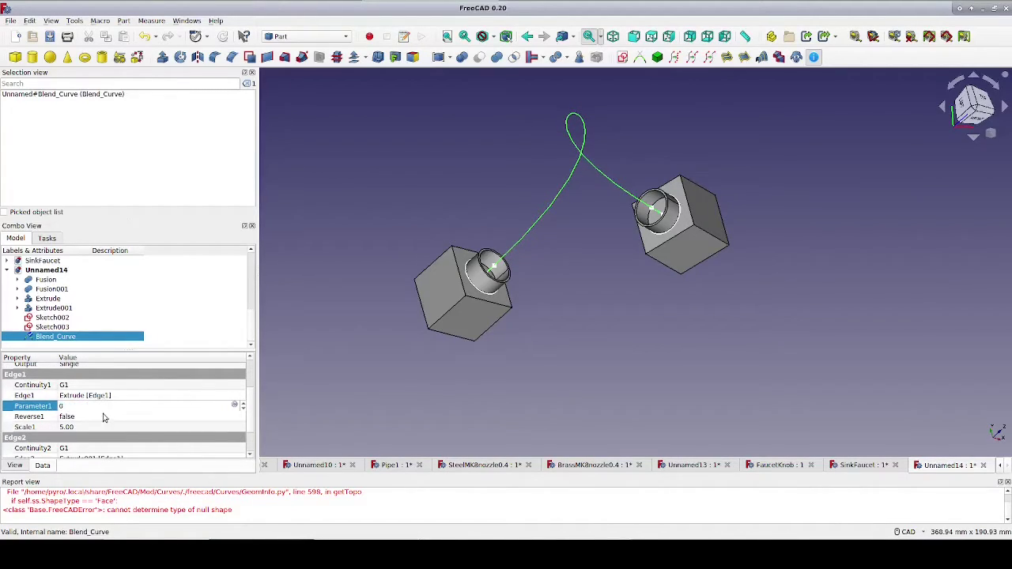
scroll(106, 415, down, 1)
click(90, 441)
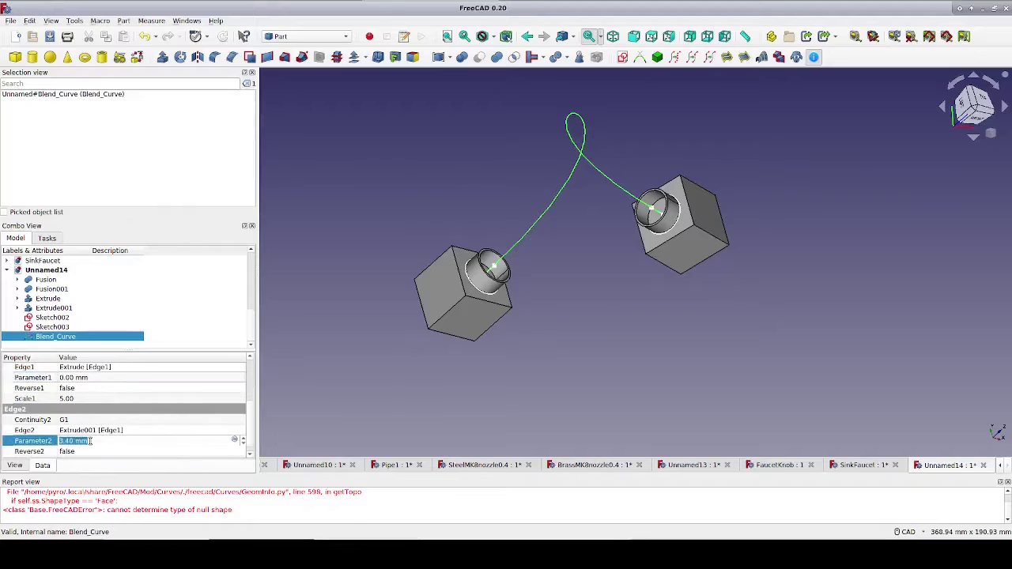
text(0)
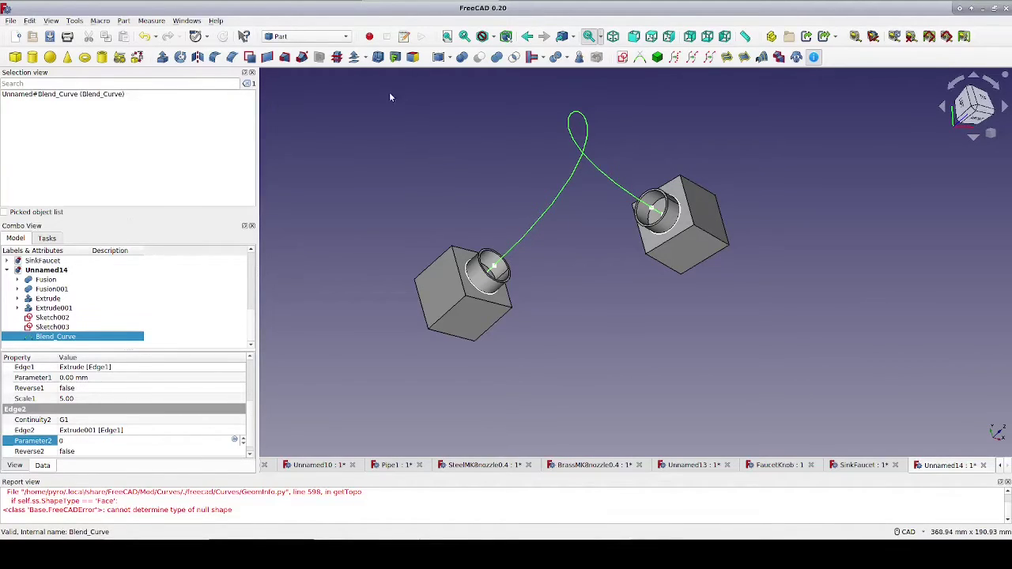
Step: Sweep Sketch002 and Sketch003 along Blend_Curve as a solid with Part Sweep
click(301, 57)
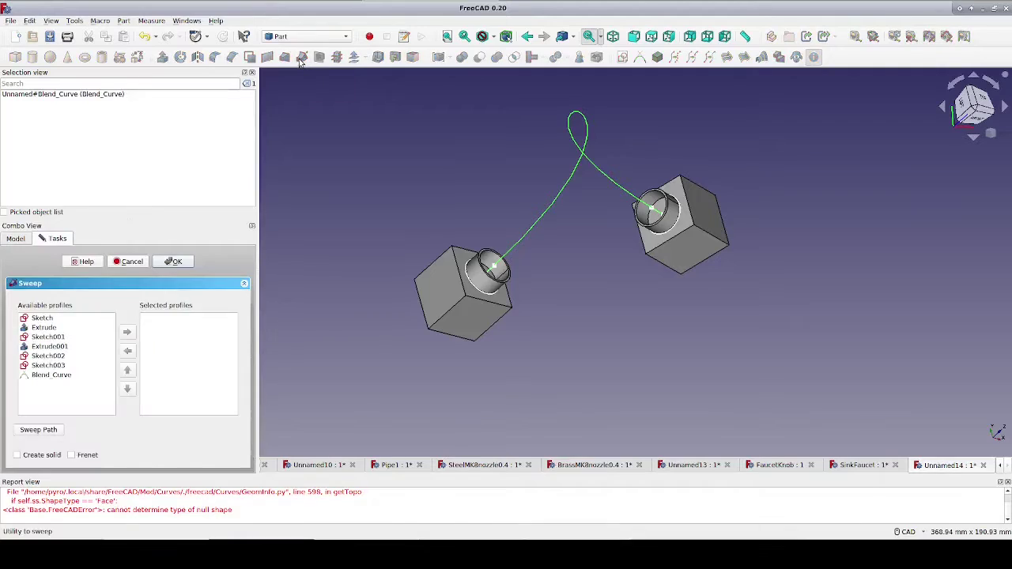
double_click(49, 356)
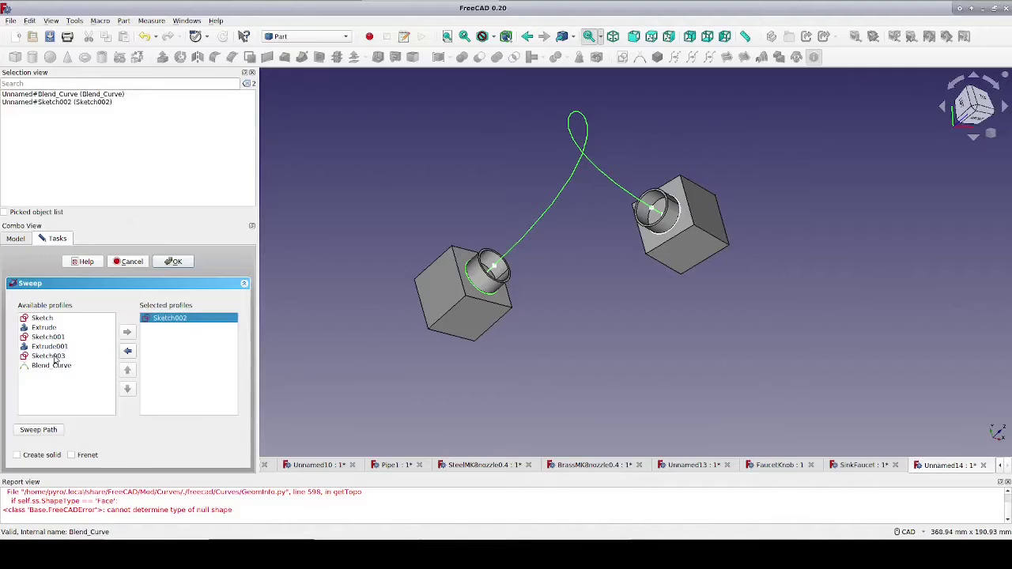
double_click(49, 356)
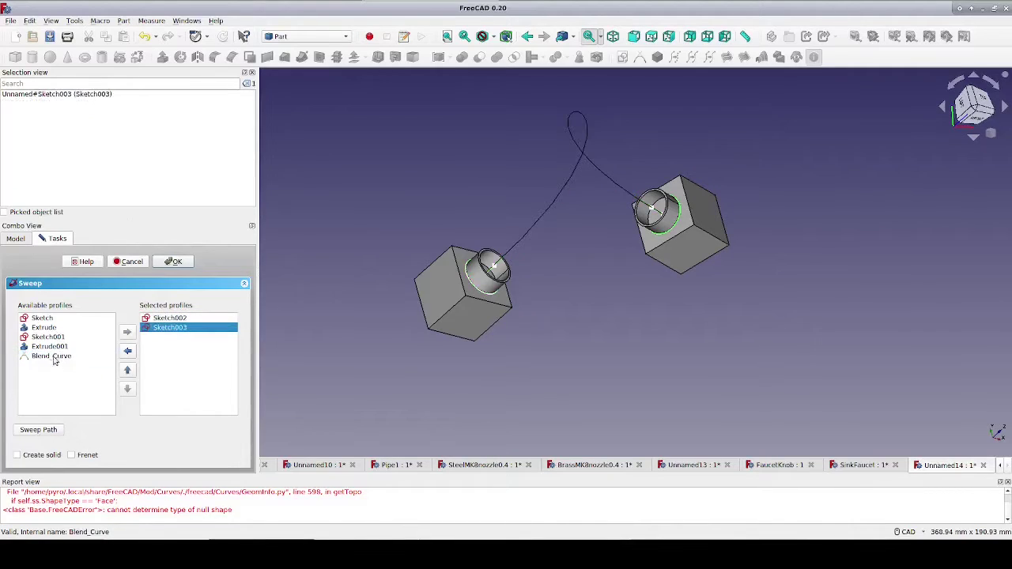
click(38, 429)
click(544, 207)
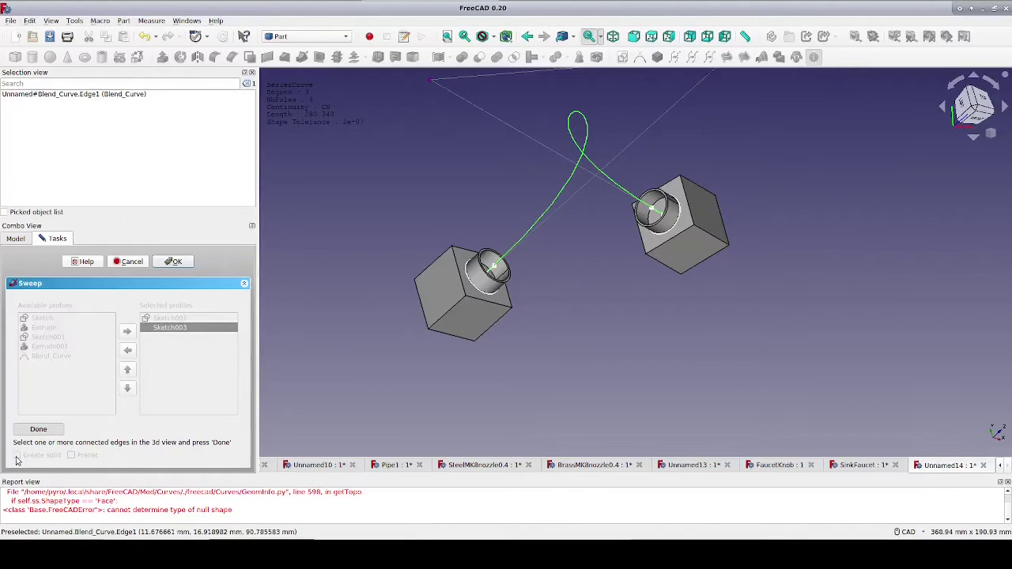
click(28, 433)
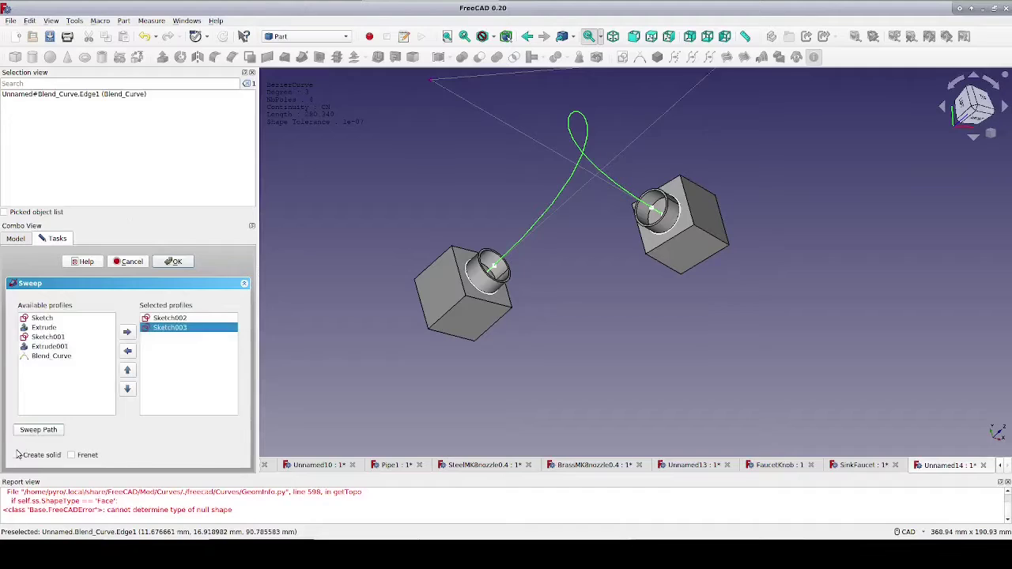
click(17, 456)
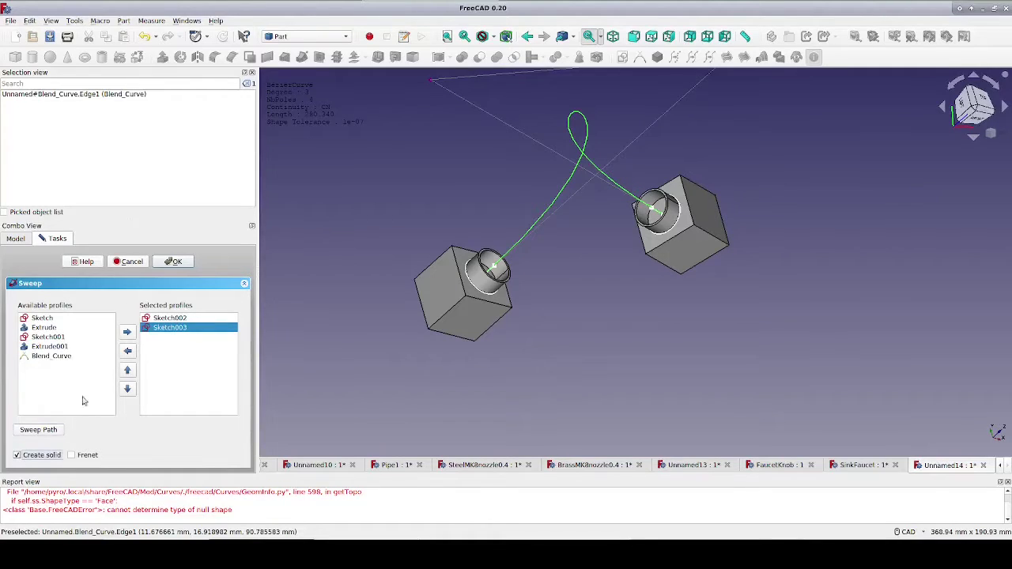
click(177, 261)
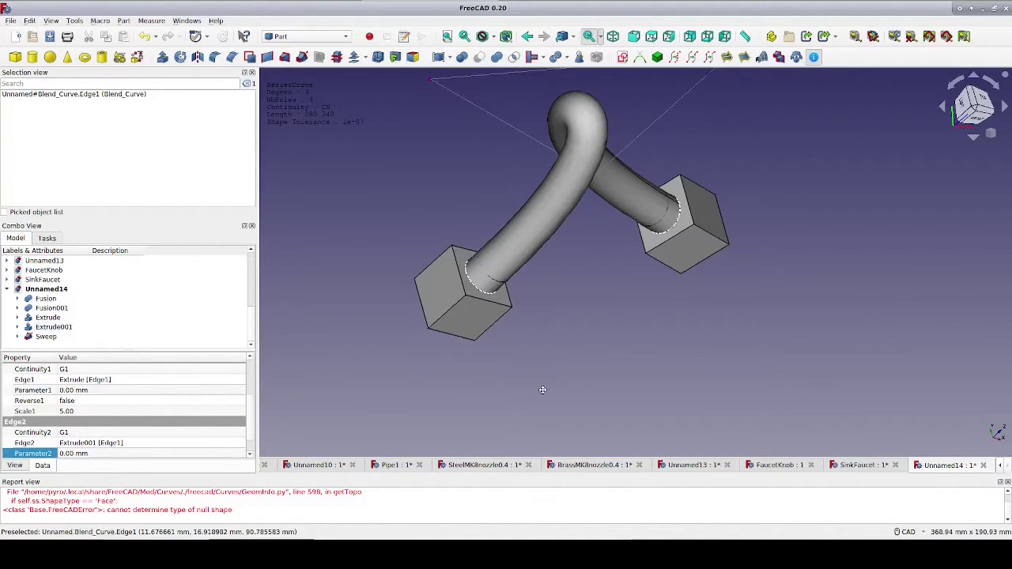
Step: Orbit around the new tube and expand the Sweep node to show Sketch002, Sketch003 and Blend_Curve
middle_drag(427, 364, 564, 329)
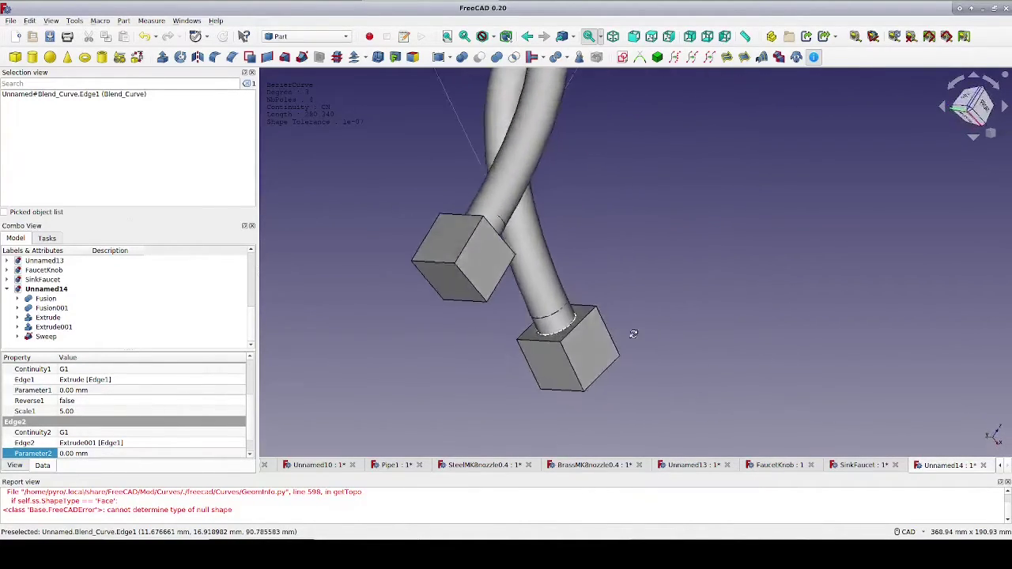
middle_drag(642, 334, 537, 371)
scroll(583, 288, down, 4)
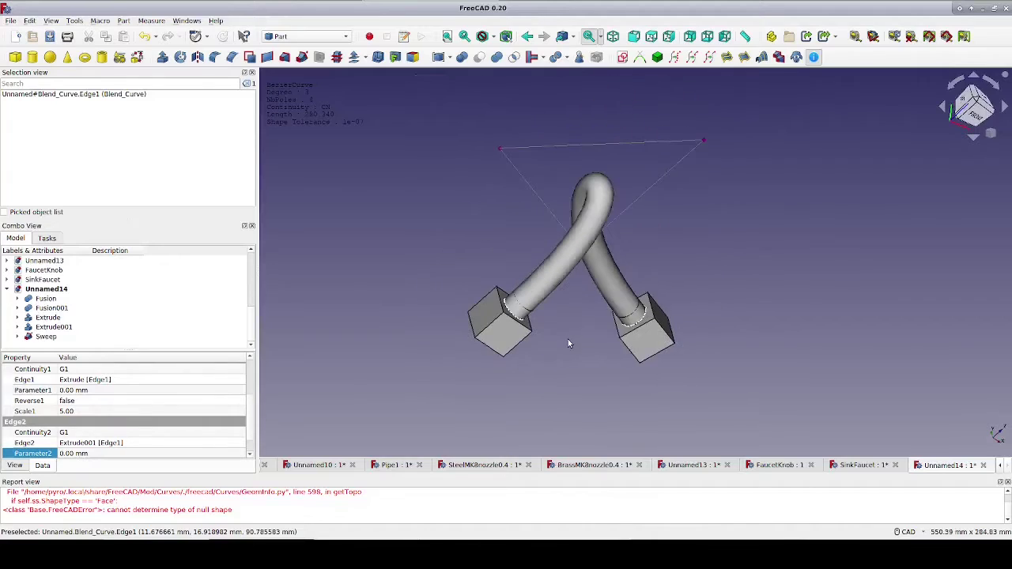
click(17, 336)
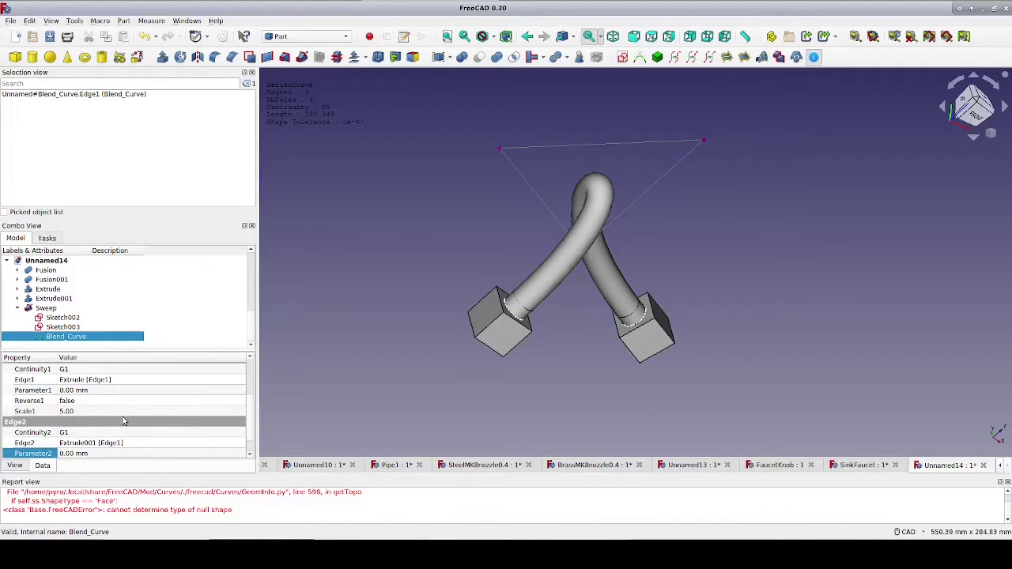
scroll(122, 420, down, 1)
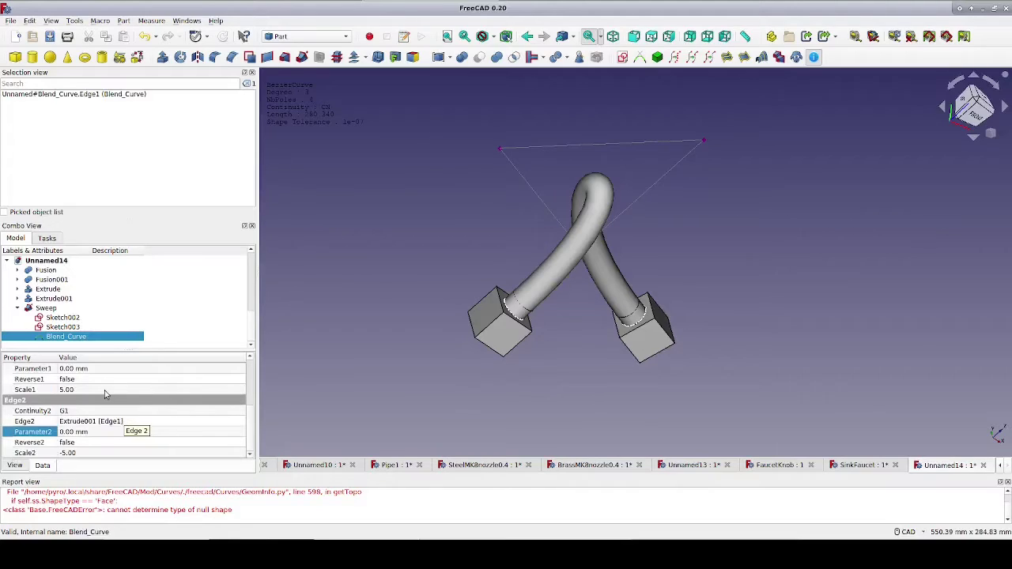
Step: Lower Blend_Curve's Scale1 from 5.00 toward 2.75 with the spin arrows
click(105, 393)
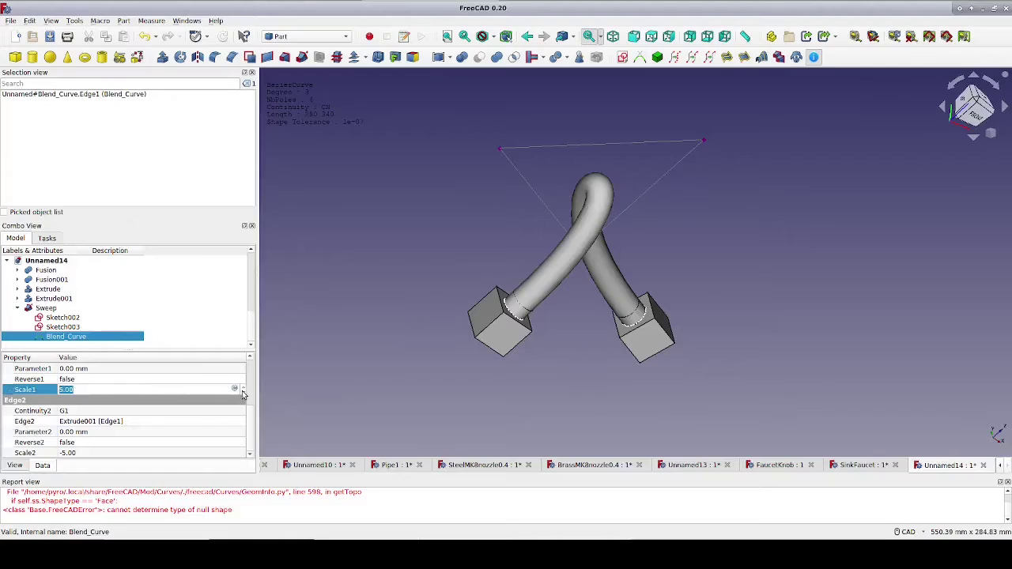
click(243, 394)
click(244, 394)
click(244, 394)
click(243, 394)
click(244, 394)
click(244, 393)
click(244, 394)
click(244, 394)
click(244, 394)
click(243, 394)
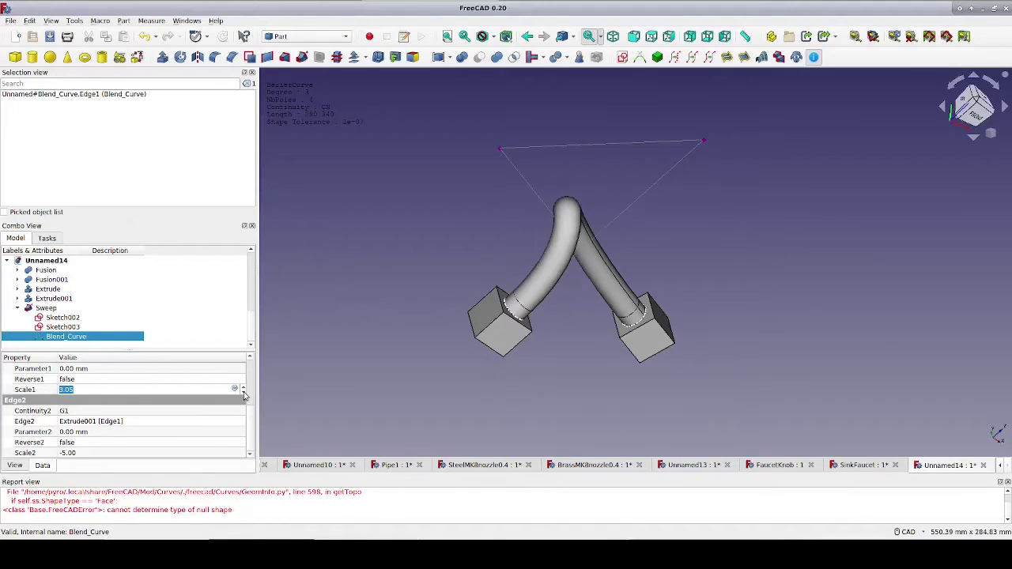
click(244, 393)
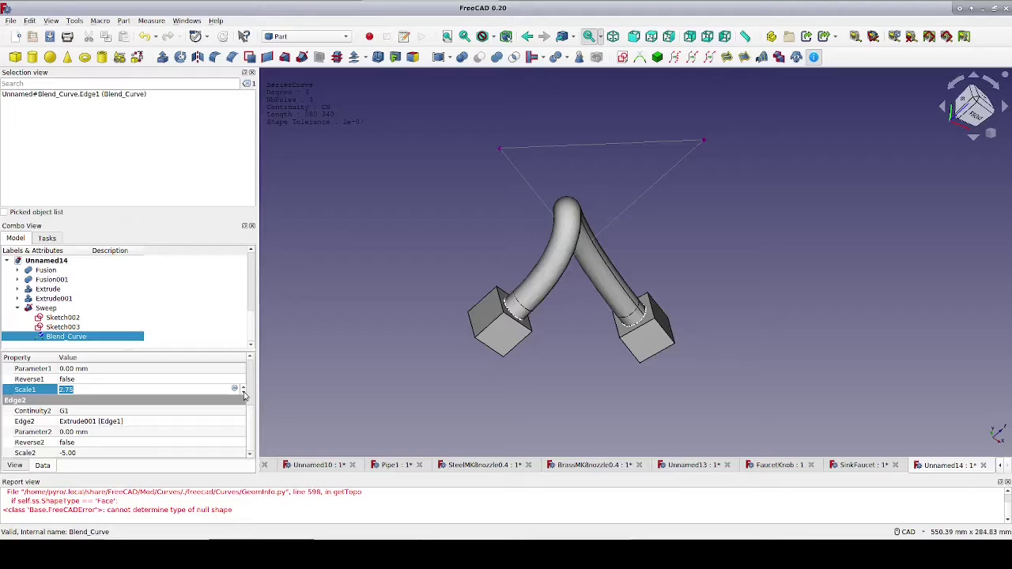
Step: Commit Scale1 at 2.75 and raise Scale2 from -5.00 toward -1.90
click(222, 457)
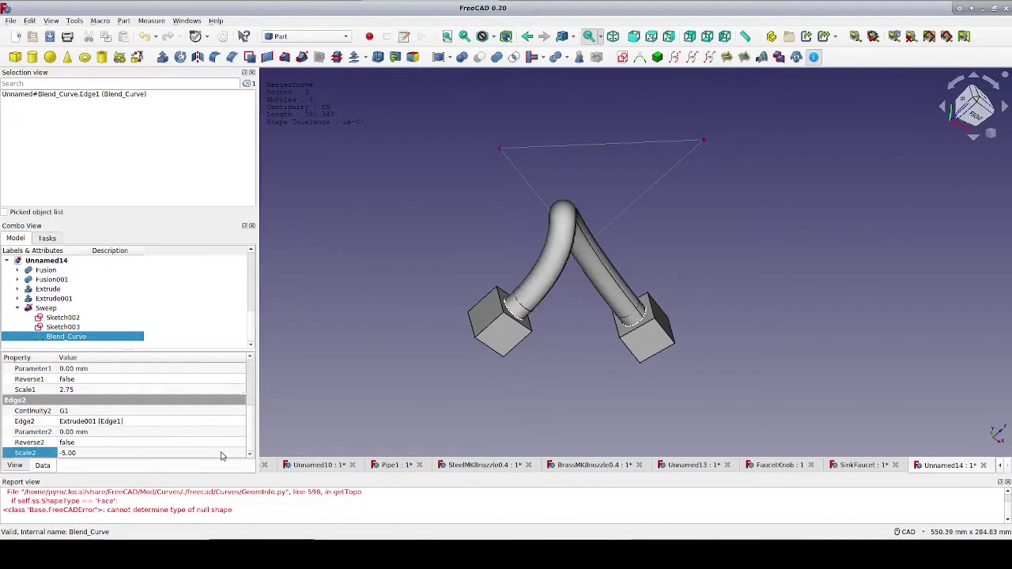
click(245, 452)
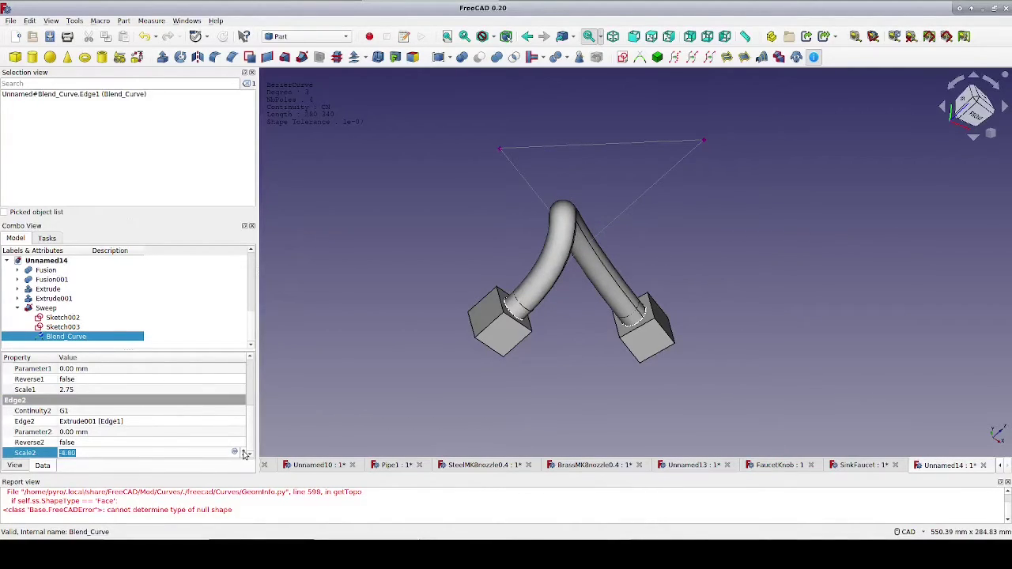
click(245, 454)
click(244, 453)
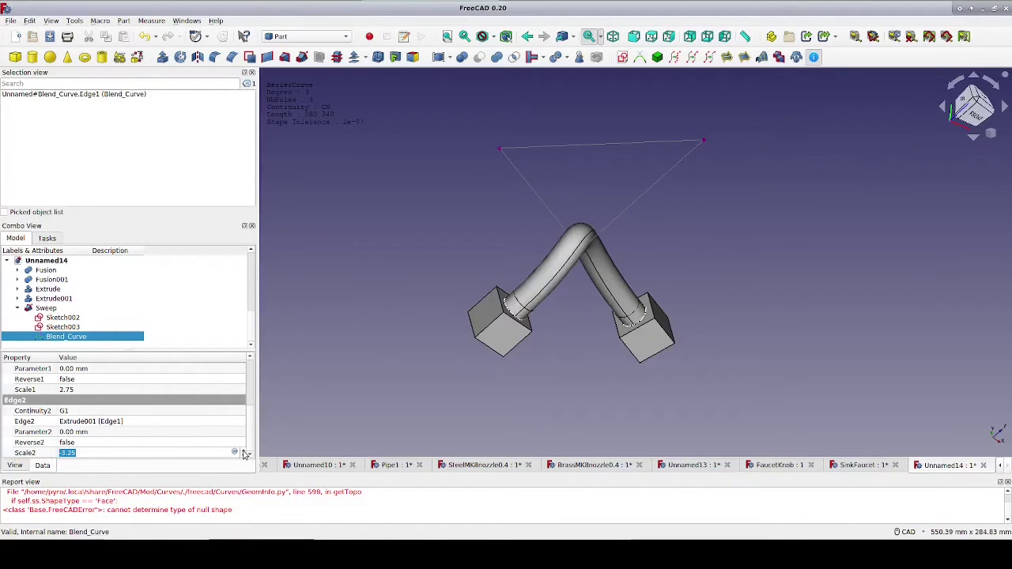
click(245, 453)
click(245, 453)
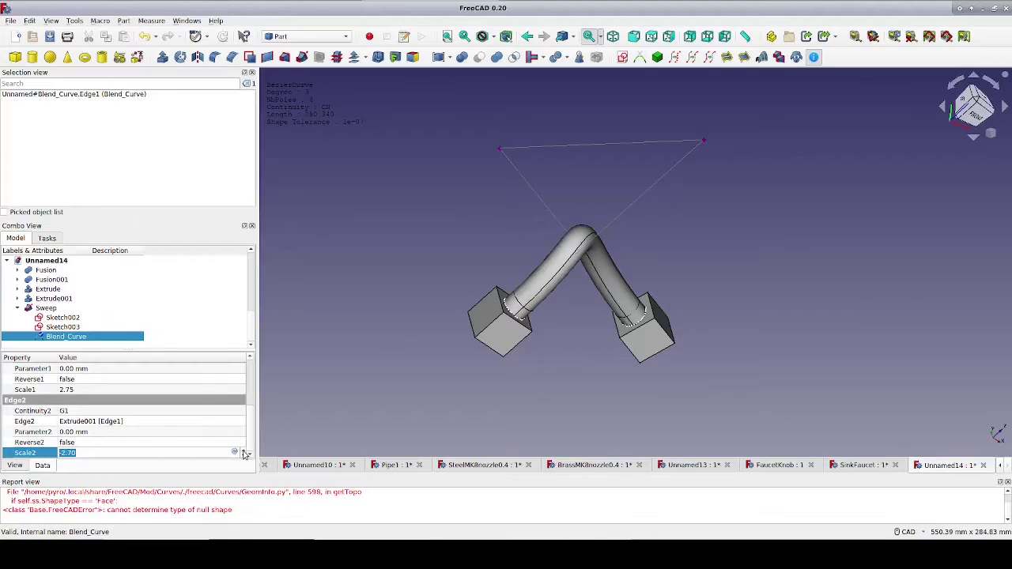
click(245, 453)
click(244, 453)
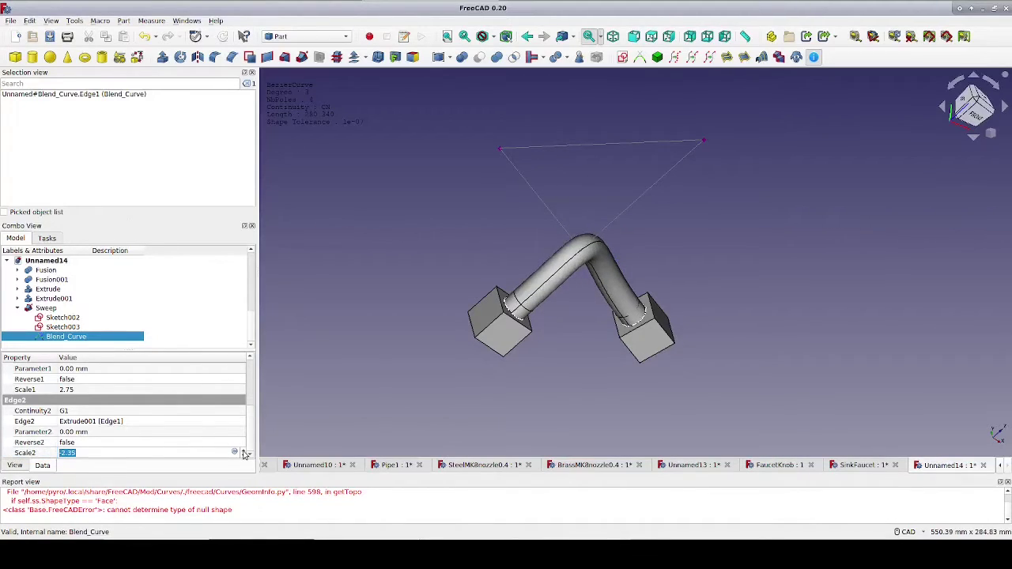
click(245, 453)
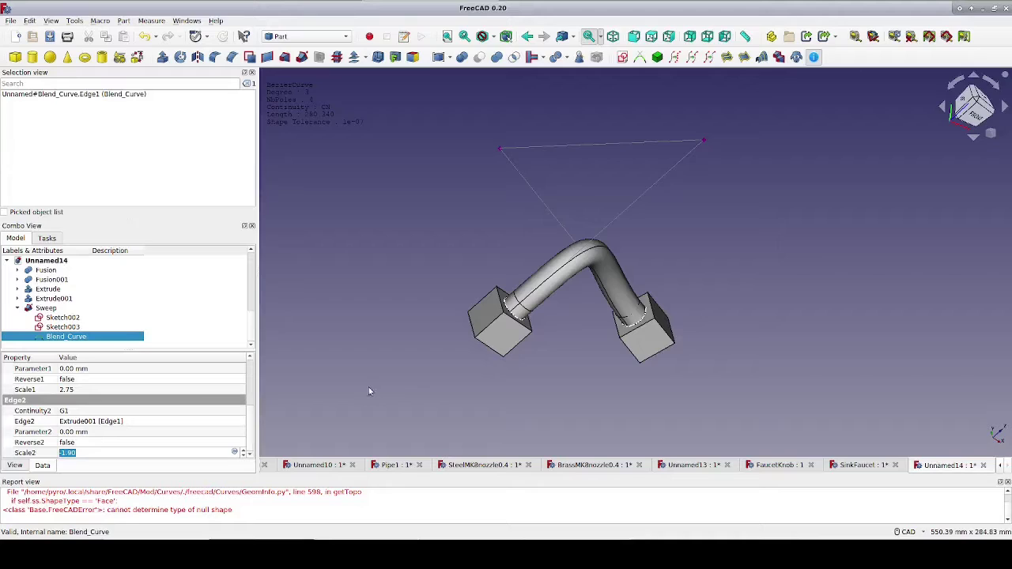
Step: Start a FlatFace sketch on the left block's flange face with section view on
key(Return)
click(501, 295)
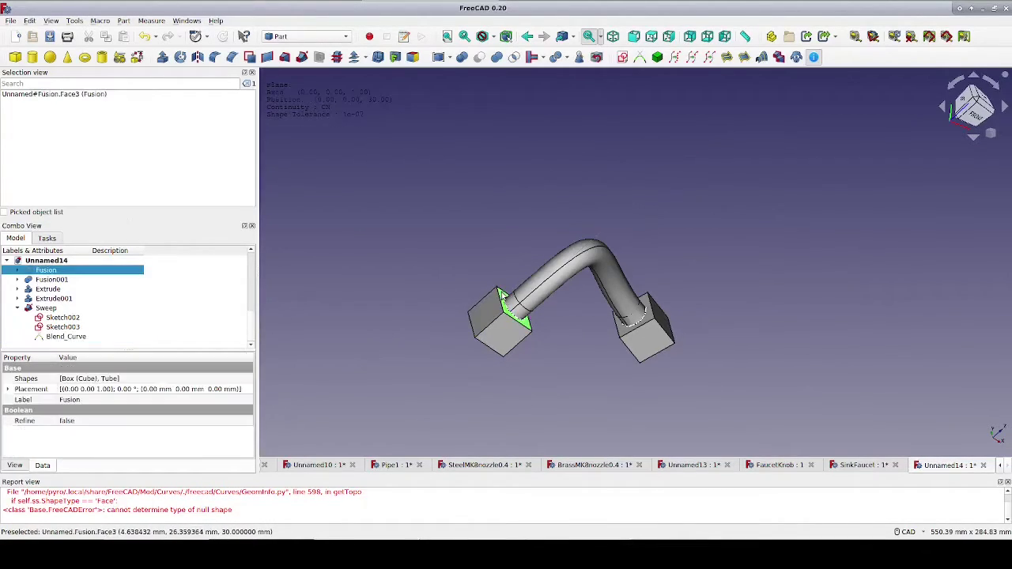
click(619, 60)
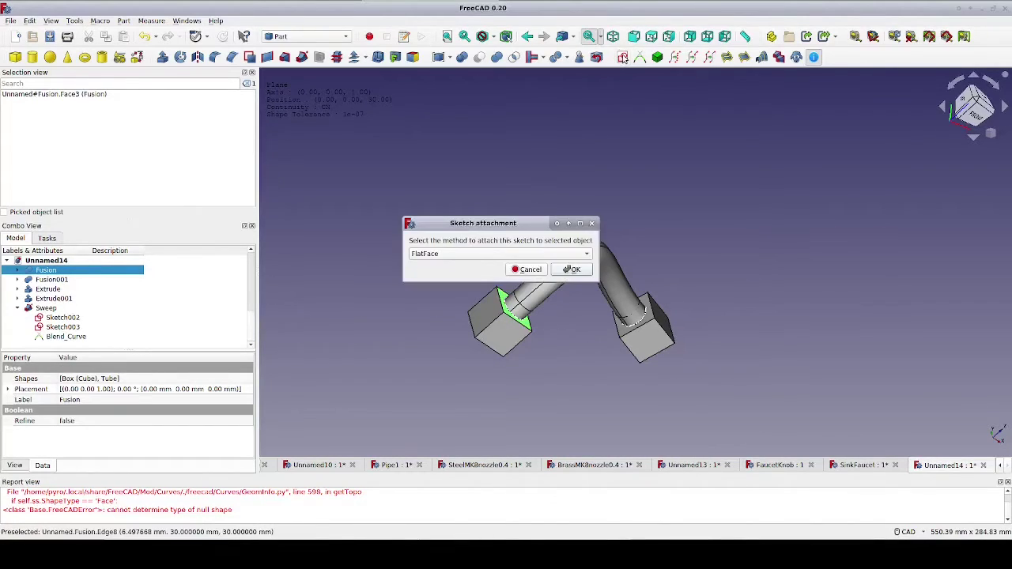
click(573, 270)
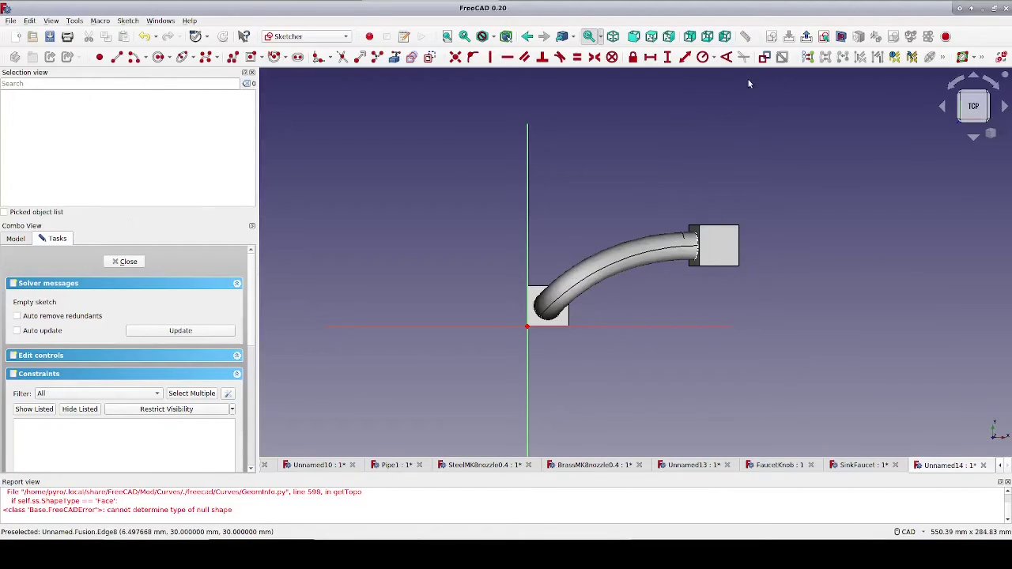
click(842, 36)
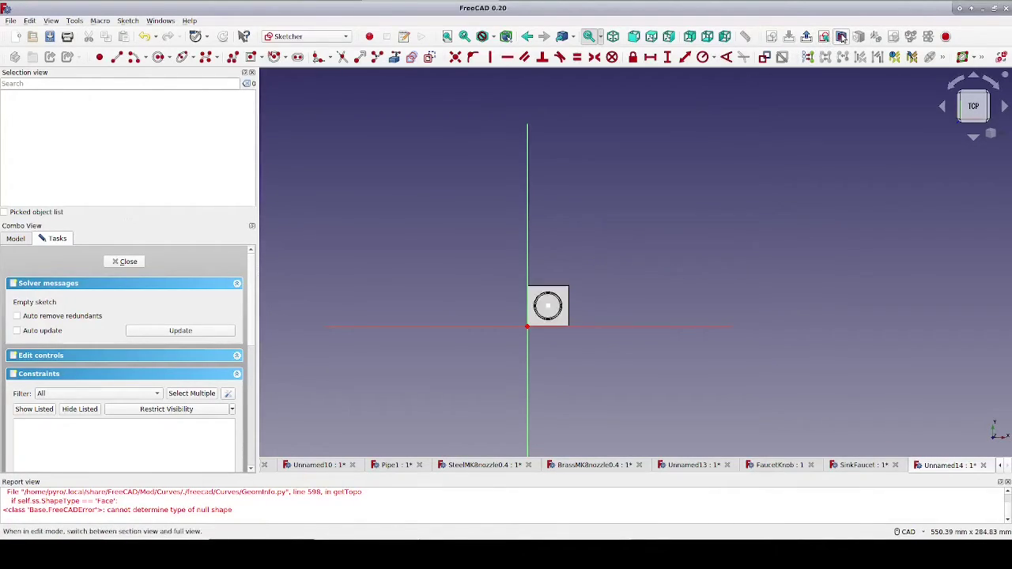
Step: Add the tube circle's centre point as external geometry
click(395, 57)
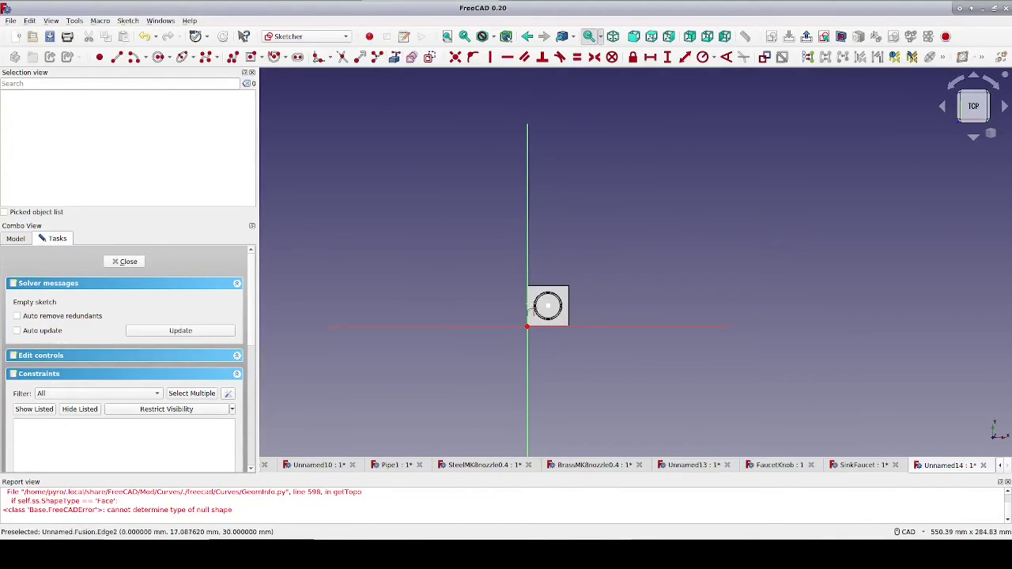
scroll(589, 346, up, 4)
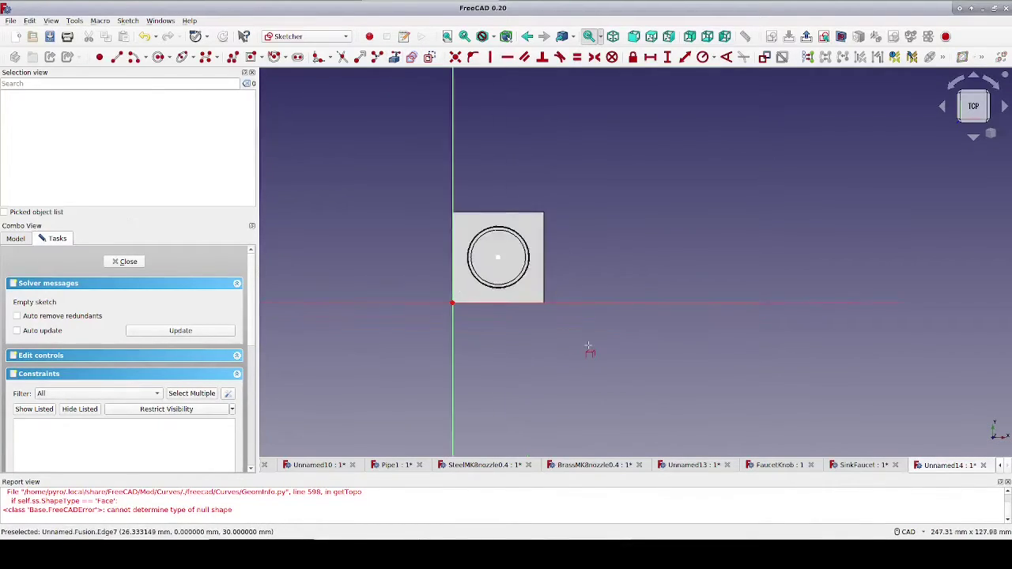
scroll(590, 346, up, 2)
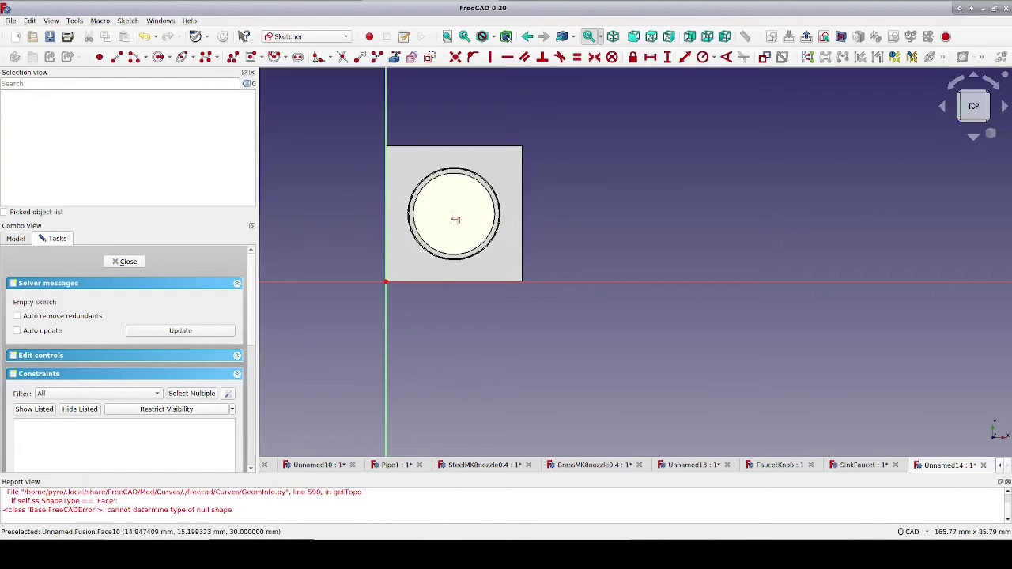
click(843, 38)
click(843, 38)
middle_drag(432, 314, 432, 305)
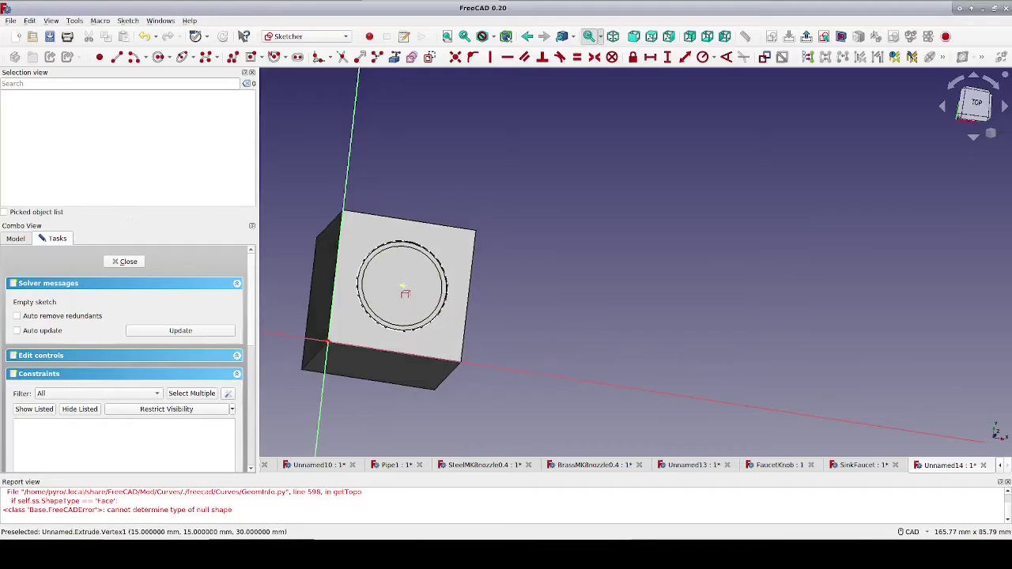
click(402, 287)
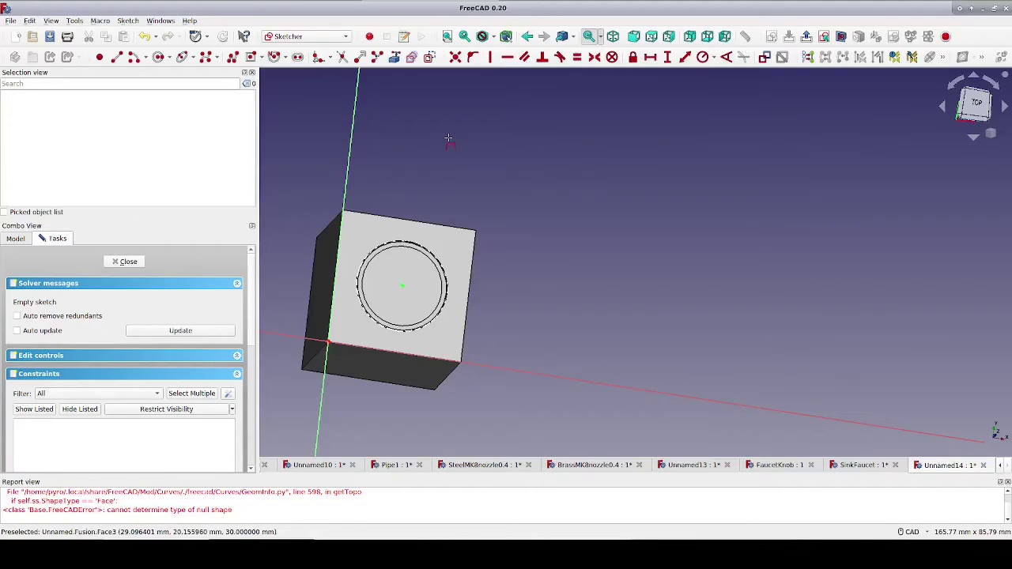
Step: Draw a circle on the tube centre and constrain its radius to 11.2 mm
click(158, 59)
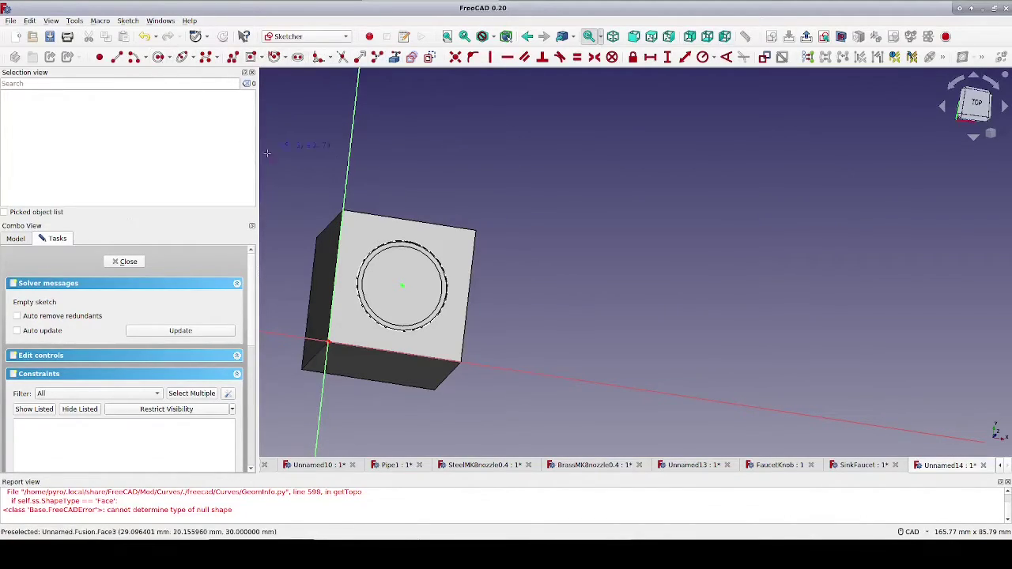
click(403, 286)
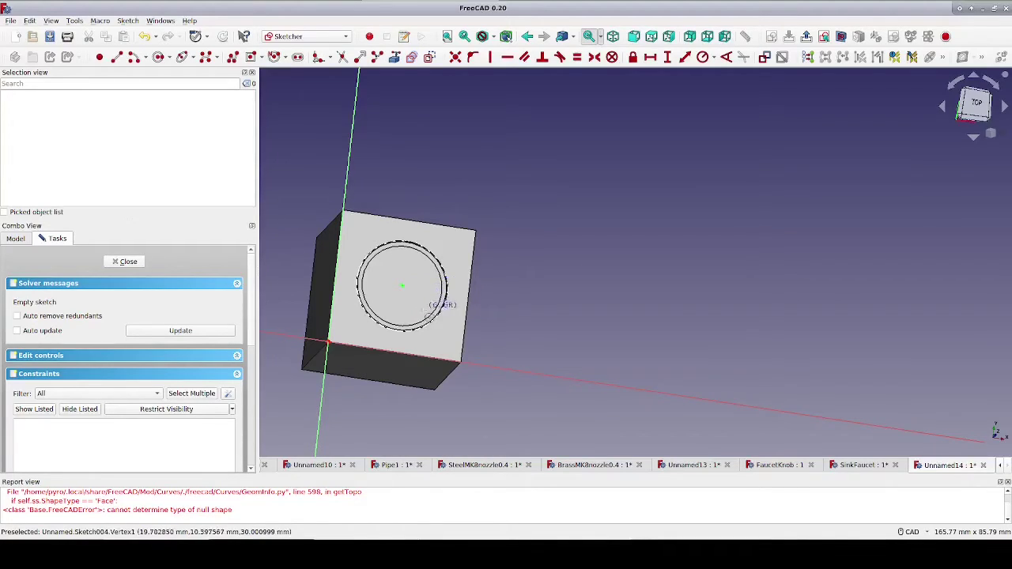
click(448, 333)
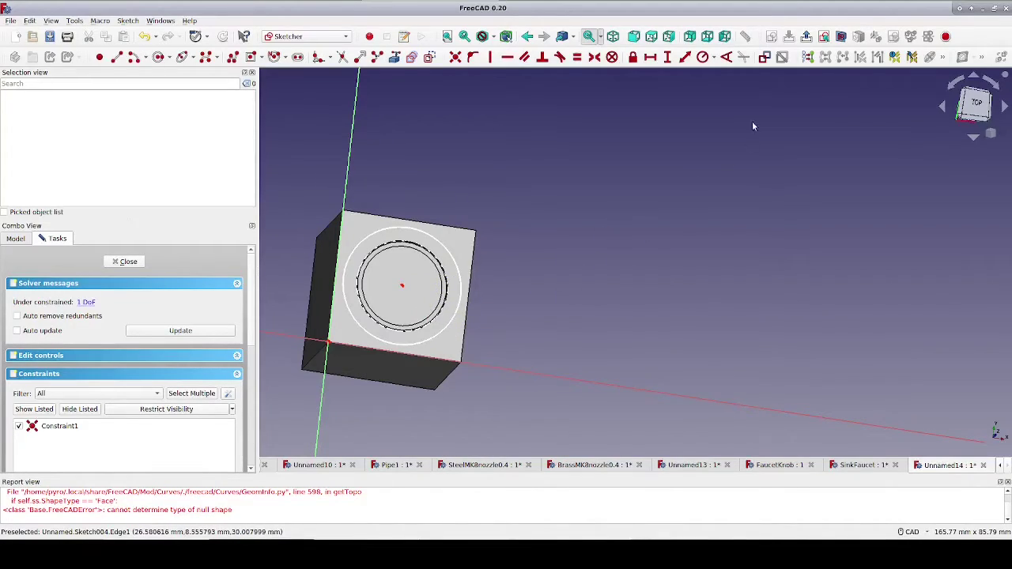
click(702, 57)
click(459, 269)
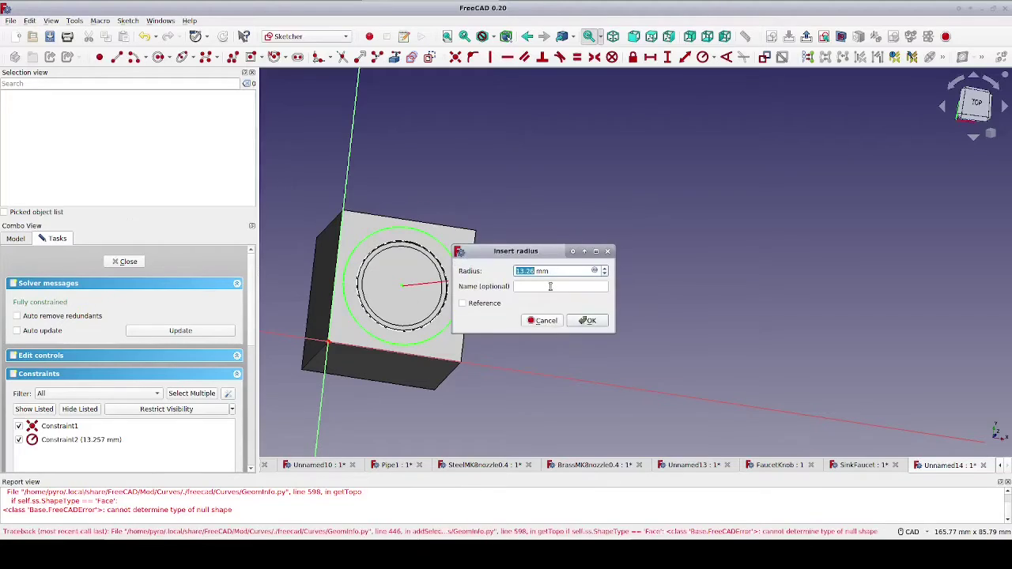
text(11.2)
key(Return)
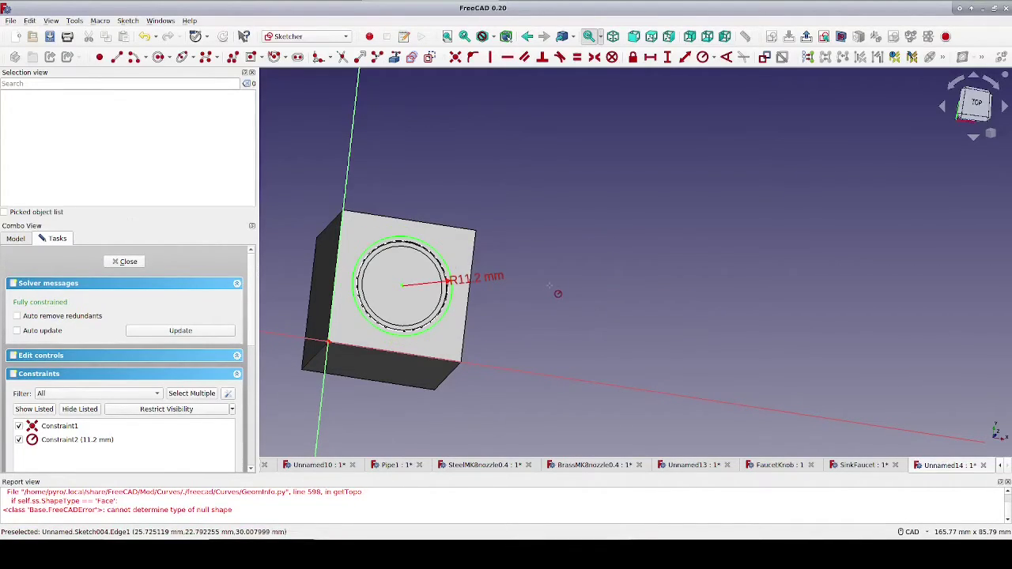
Step: Close the left sketch and start a FlatFace sketch on the right block's flange face
click(127, 262)
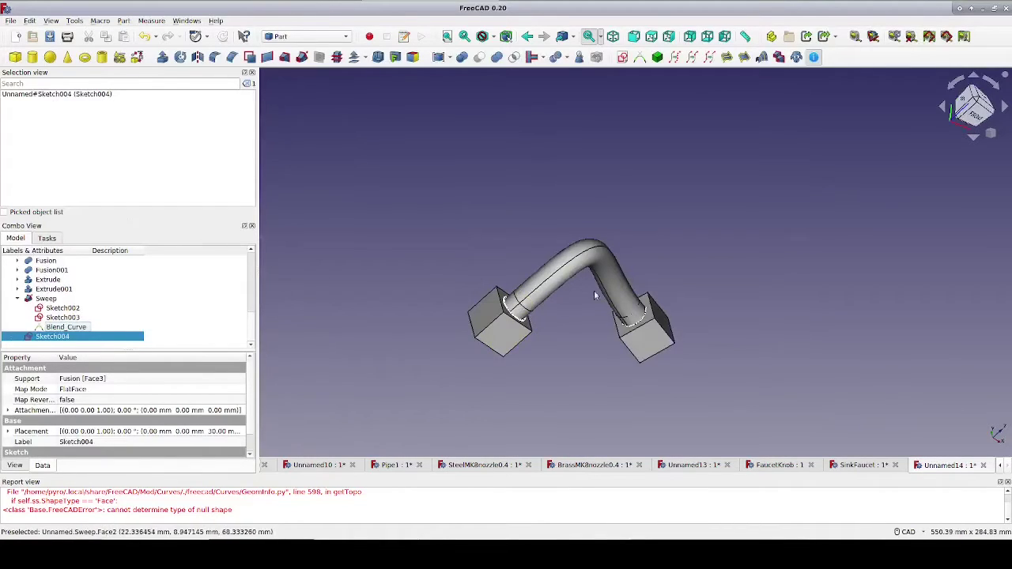
click(648, 320)
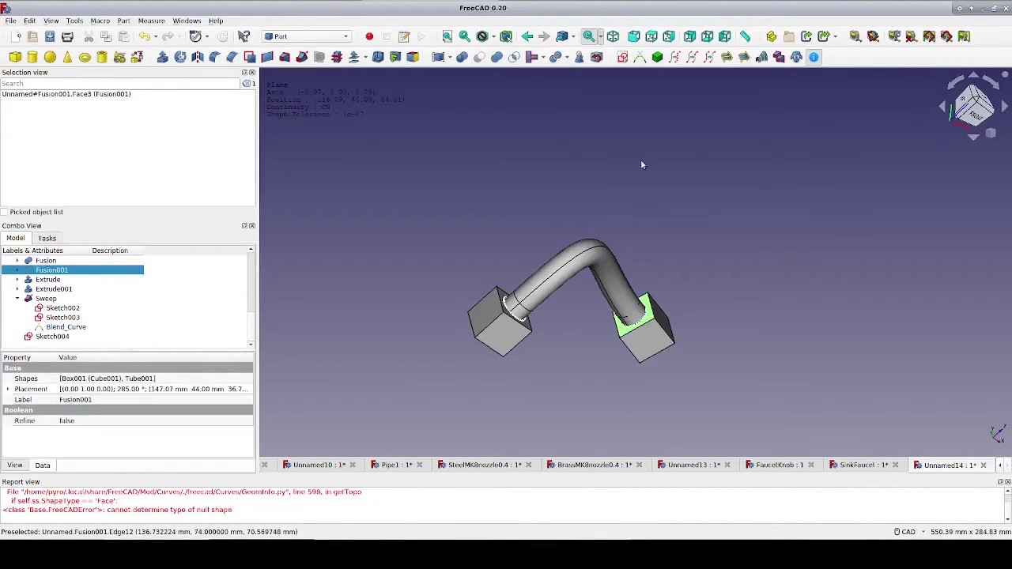
click(622, 57)
click(570, 269)
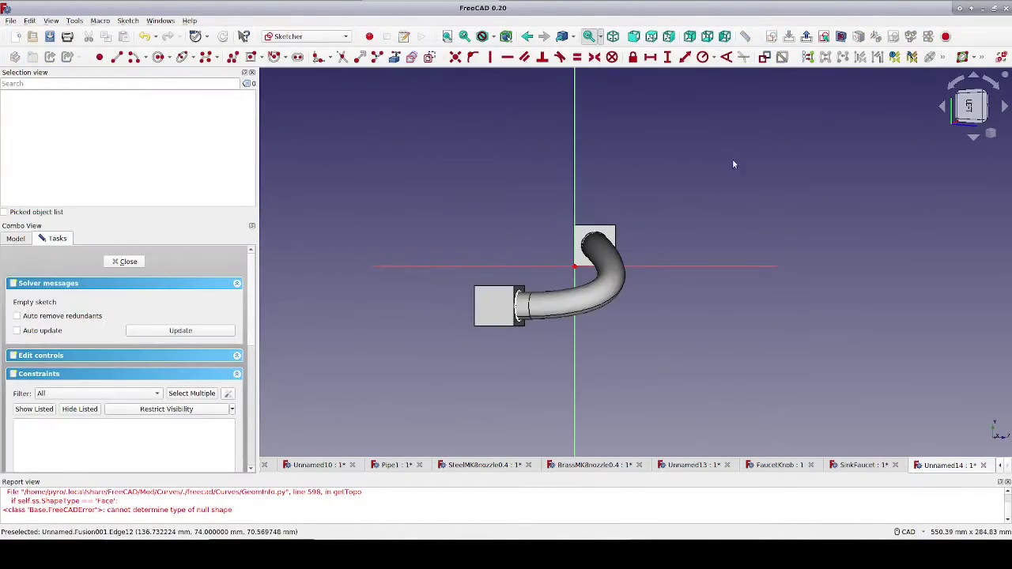
click(841, 36)
scroll(672, 225, up, 5)
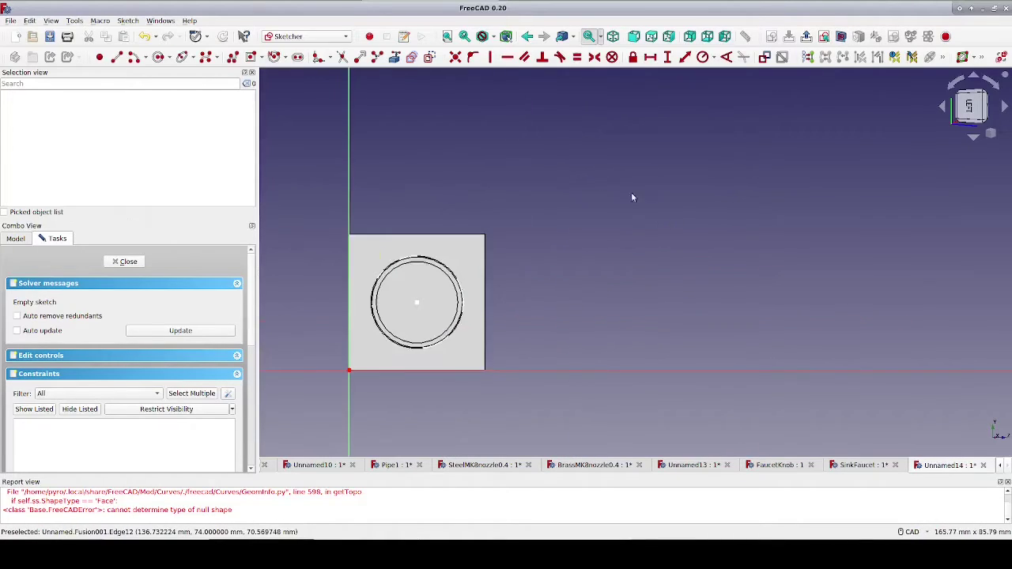
Step: Reference the tube centre, draw an 11.2 mm radius circle on it, and close the sketch
click(418, 302)
click(159, 58)
click(417, 302)
click(477, 283)
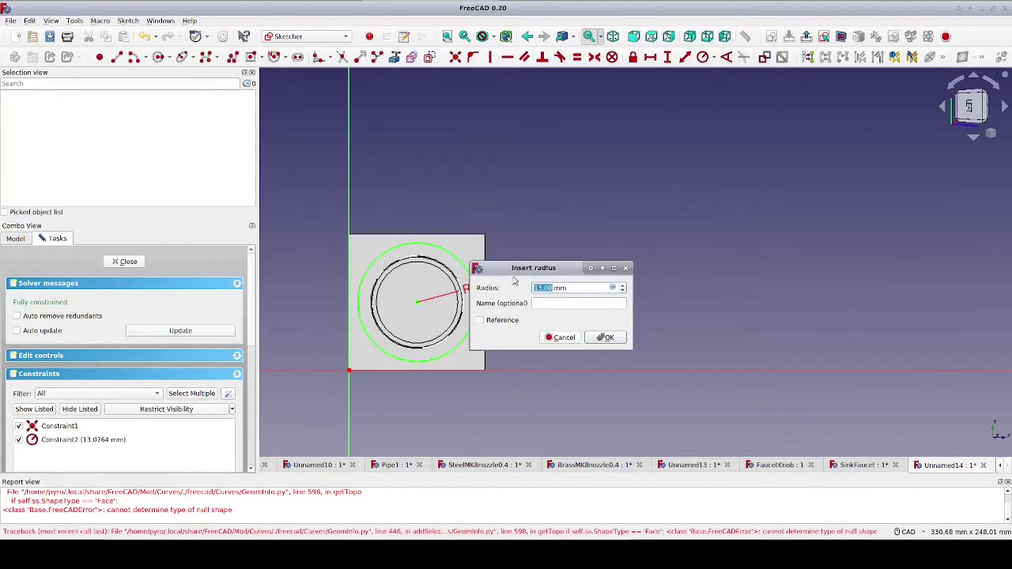
text(11.2)
key(Return)
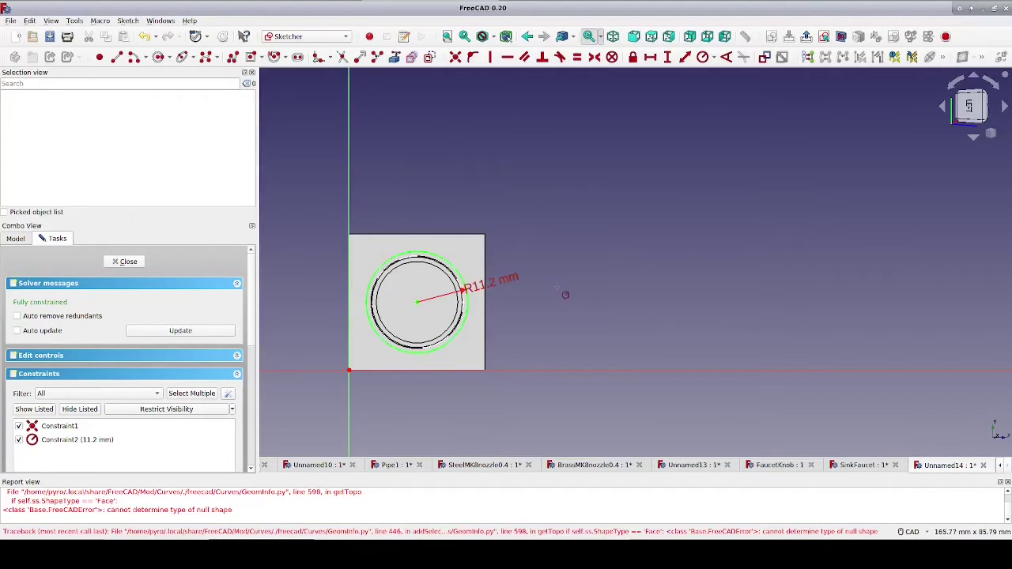
click(125, 262)
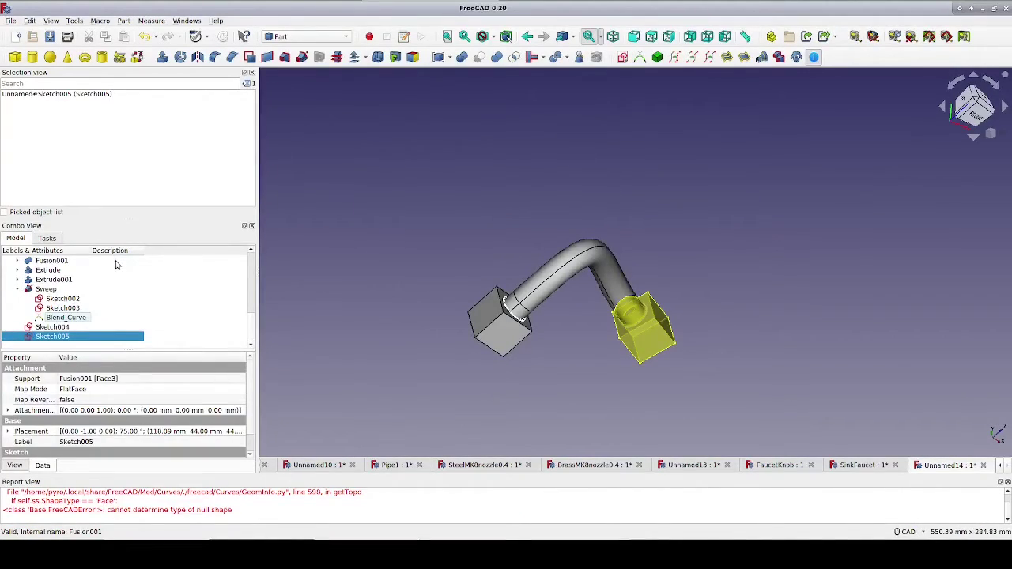
Step: Hide the first Sweep and select Blend_Curve, after cancelling a premature sweep setup
click(312, 142)
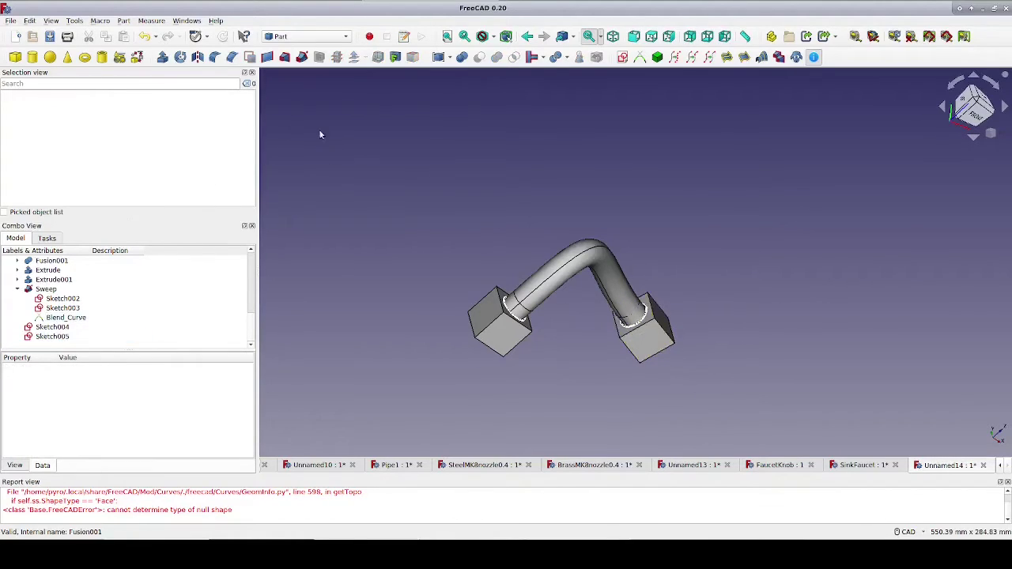
click(301, 58)
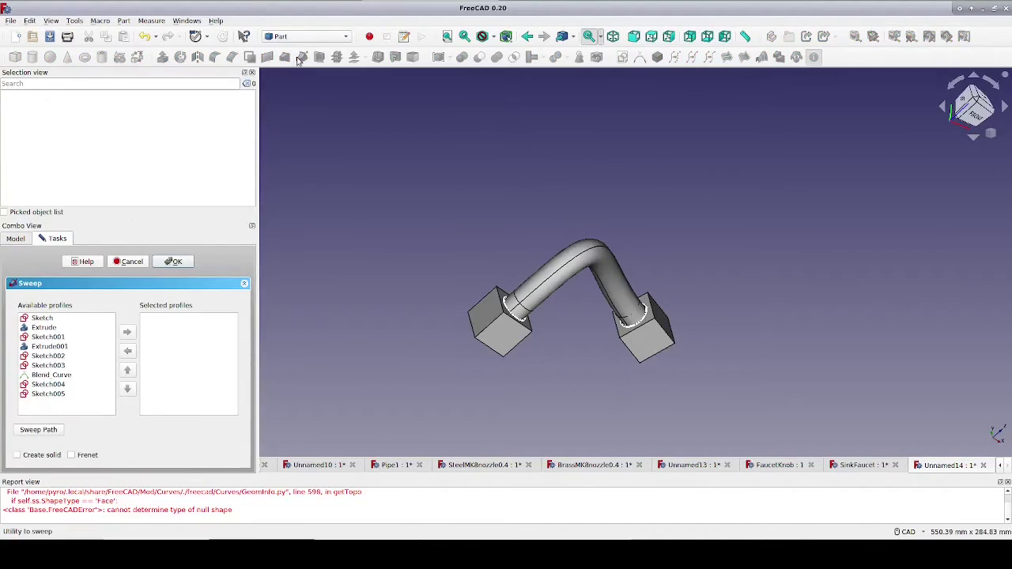
click(134, 262)
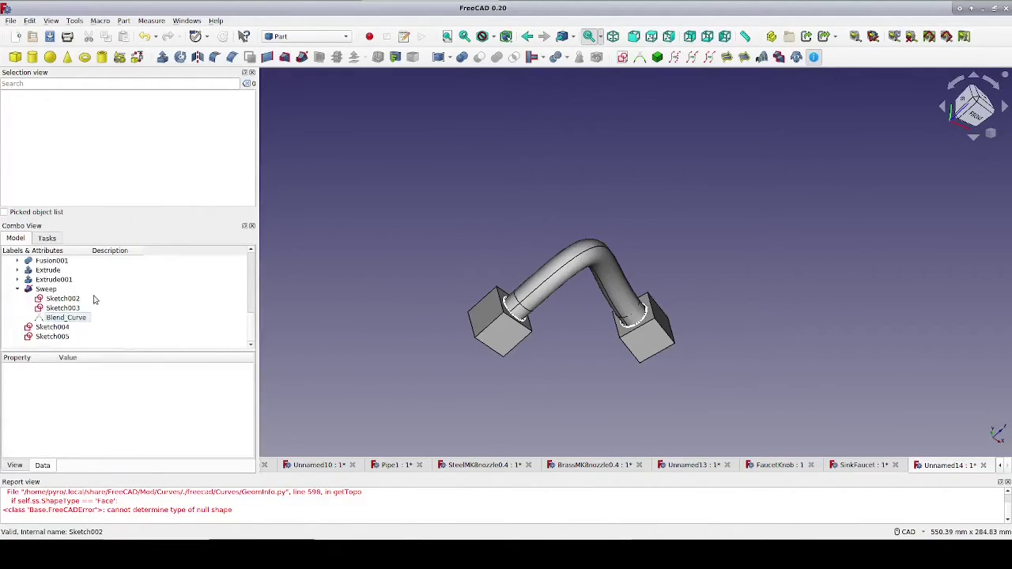
click(49, 289)
key(space)
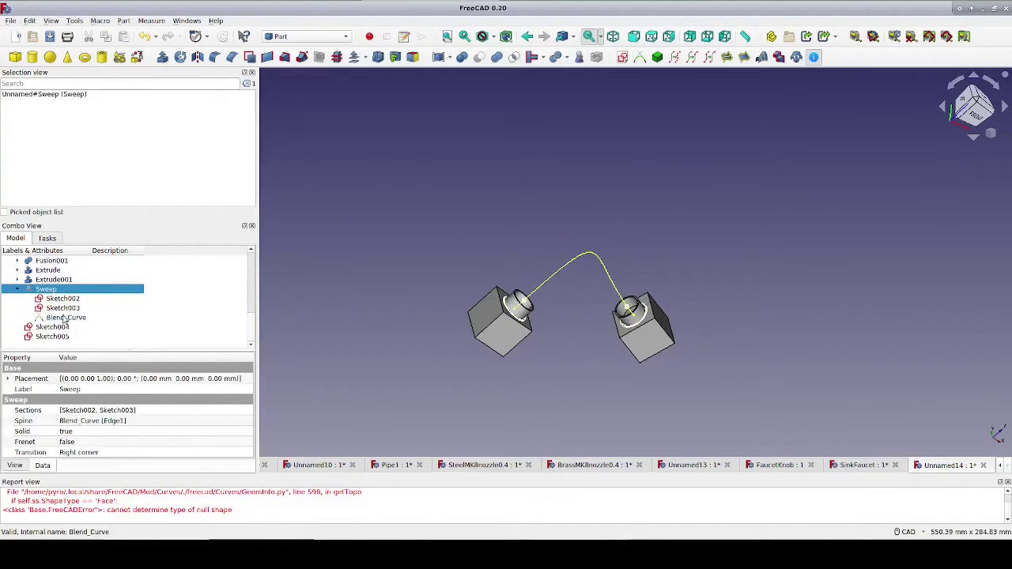
click(63, 318)
key(space)
key(space)
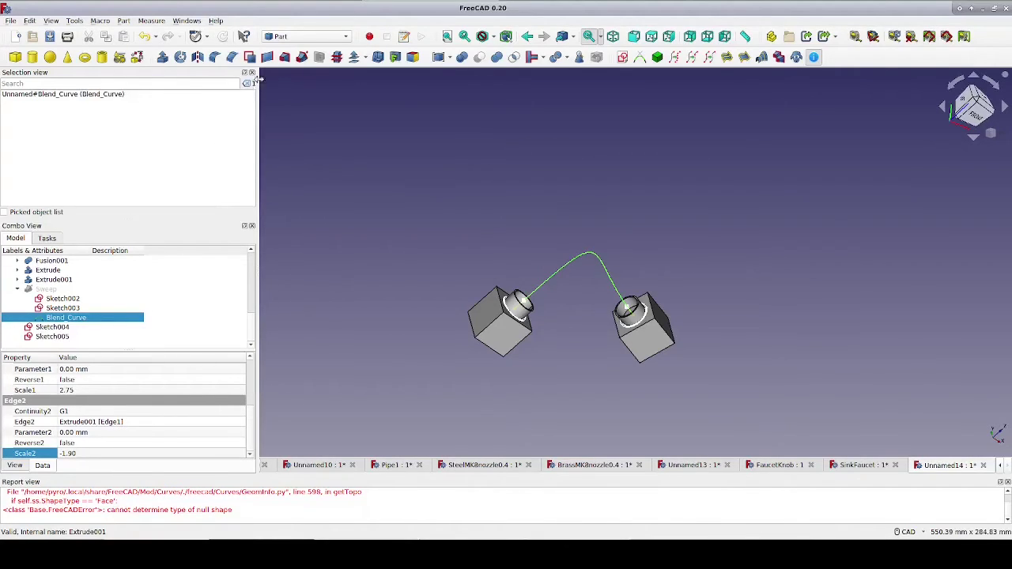
Step: Set up a solid sweep of Sketch004 and Sketch005 along Blend_Curve
click(309, 111)
click(302, 57)
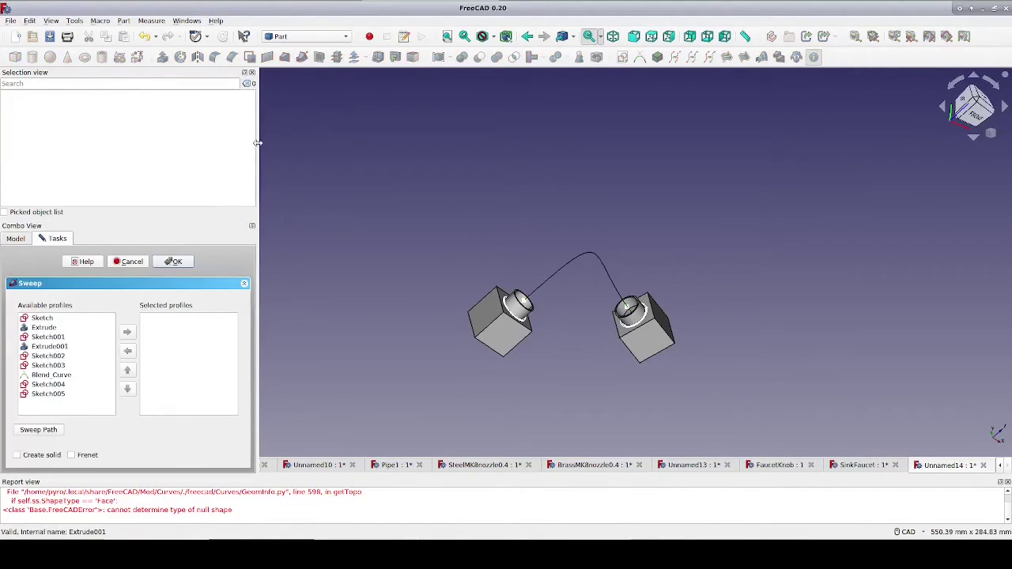
click(36, 431)
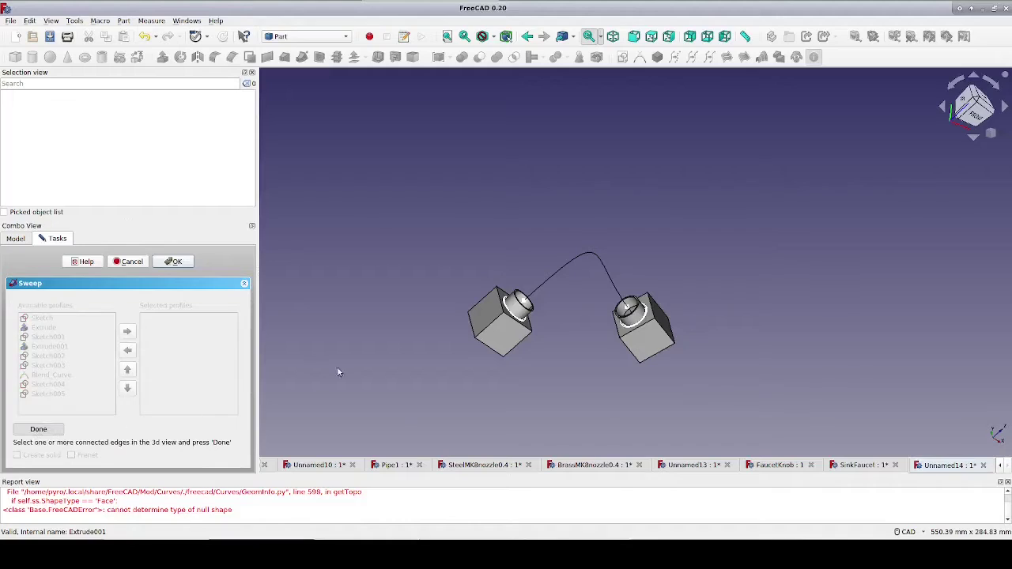
click(559, 269)
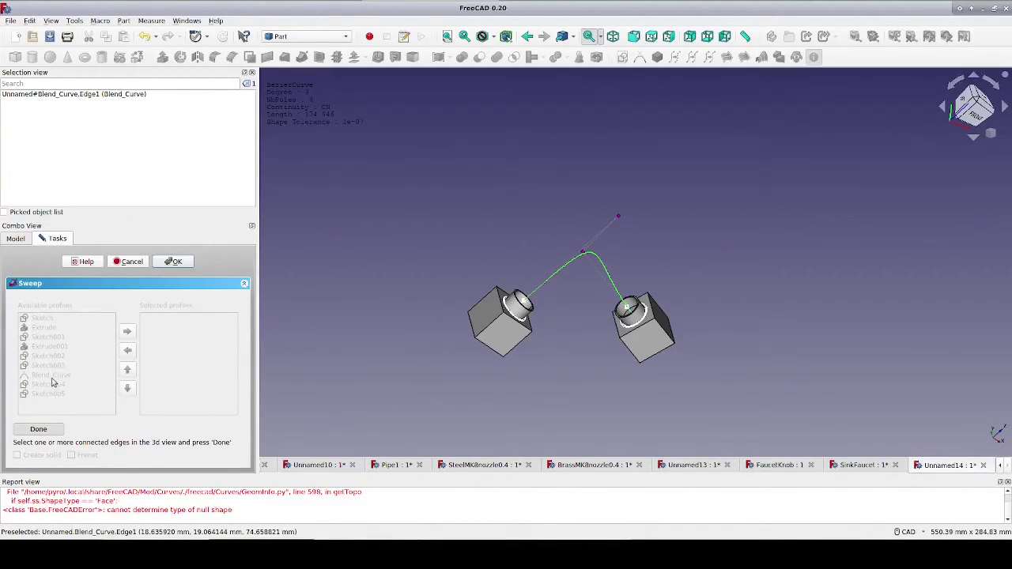
click(37, 429)
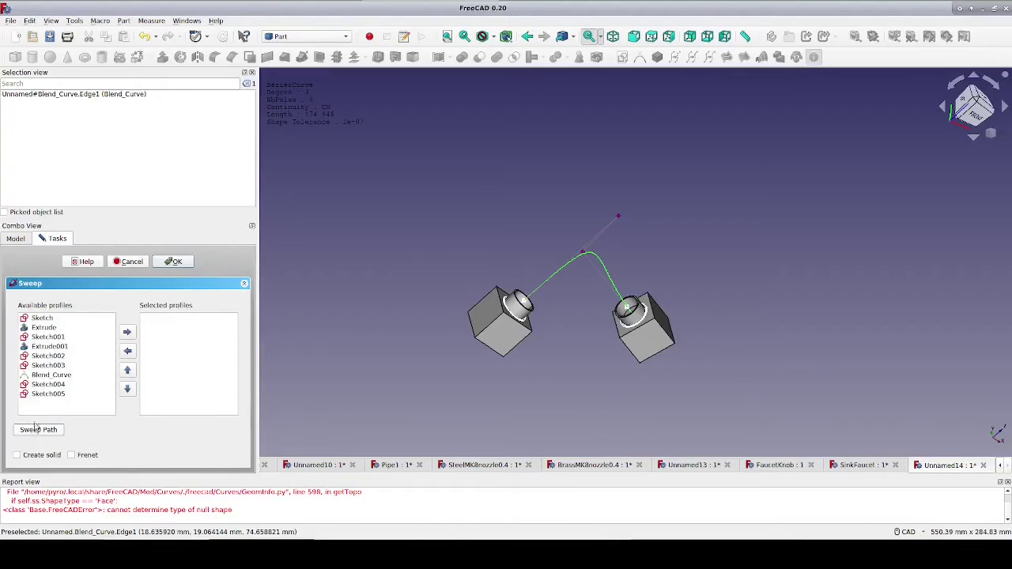
double_click(48, 385)
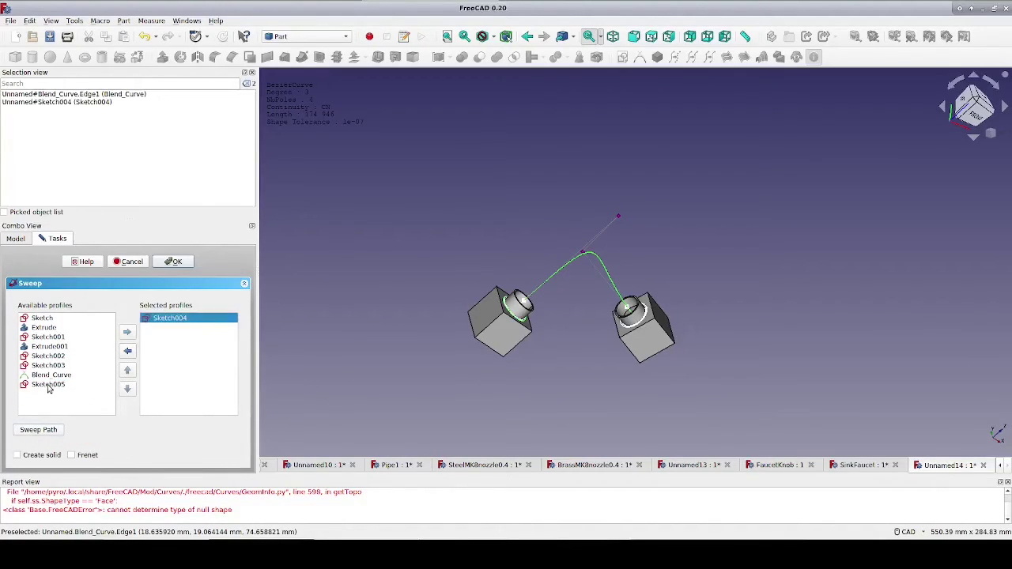
double_click(48, 385)
click(17, 456)
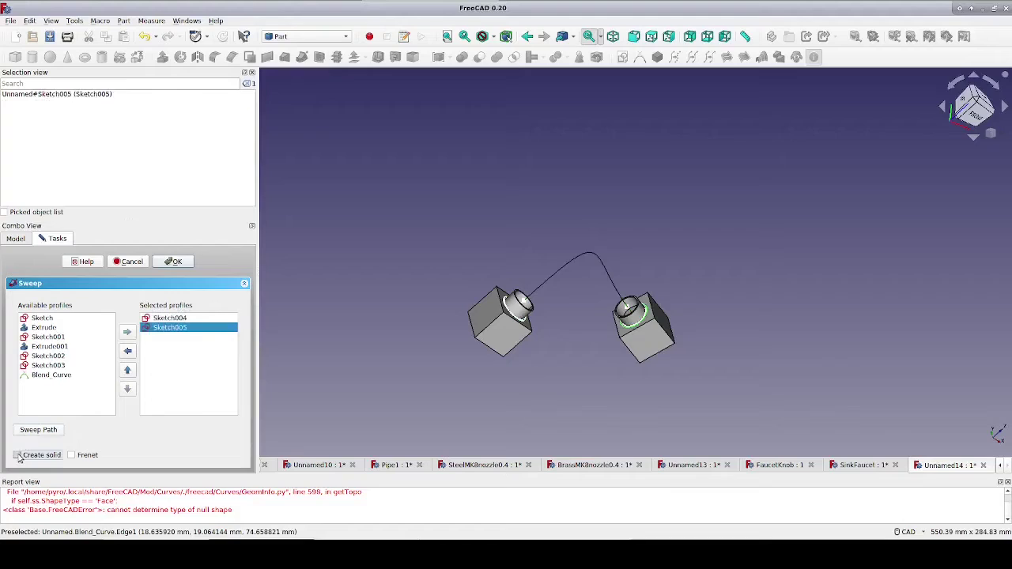
click(176, 263)
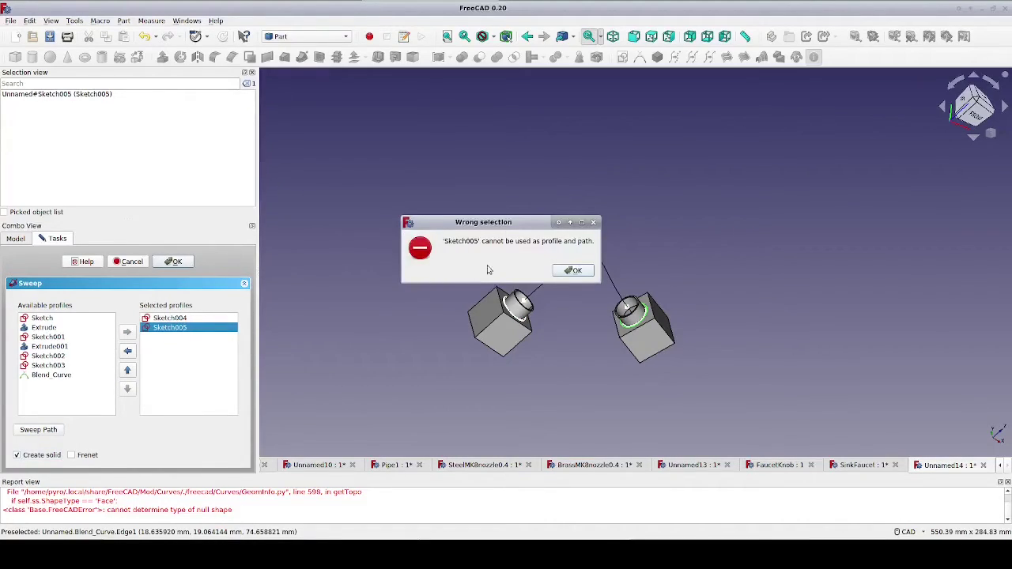
Step: Dismiss the selection error, reselect Blend_Curve as the path, and create Sweep001
click(573, 270)
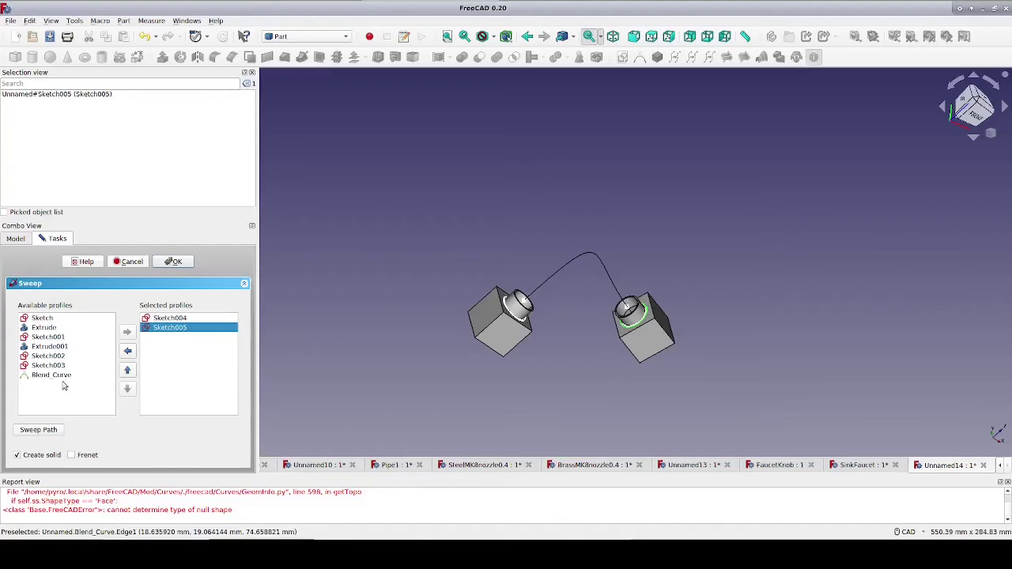
click(38, 430)
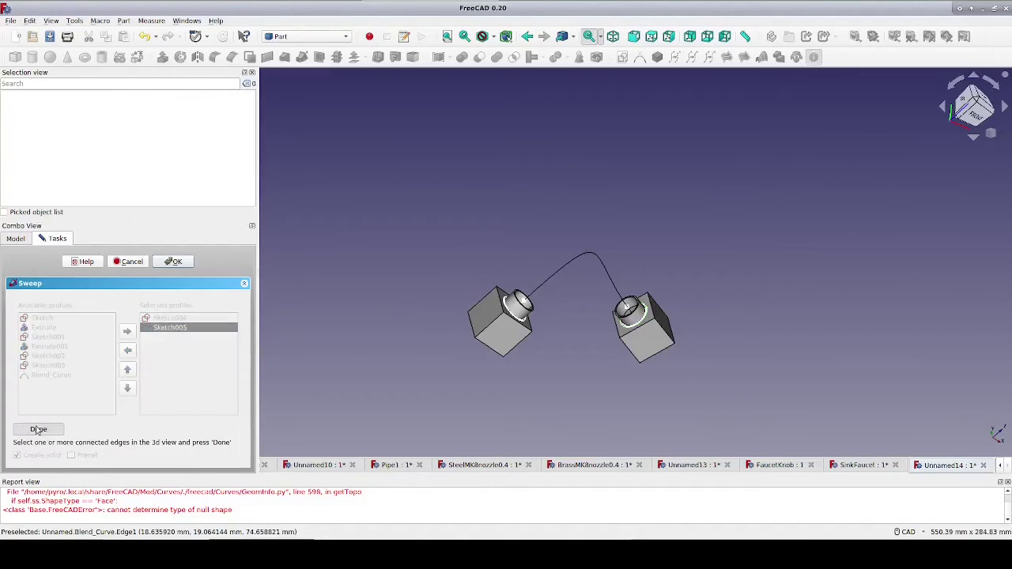
click(567, 270)
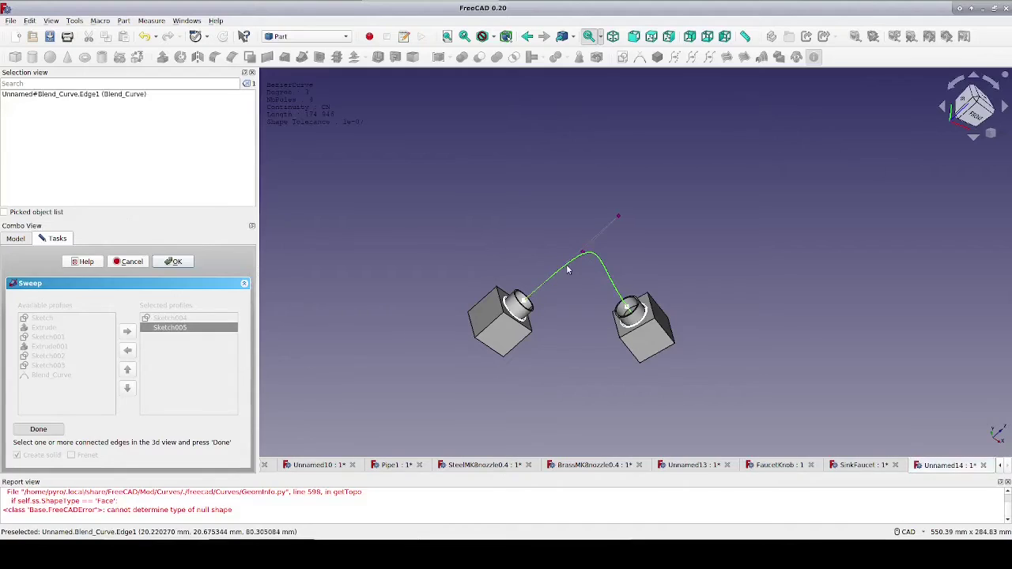
click(38, 429)
click(182, 264)
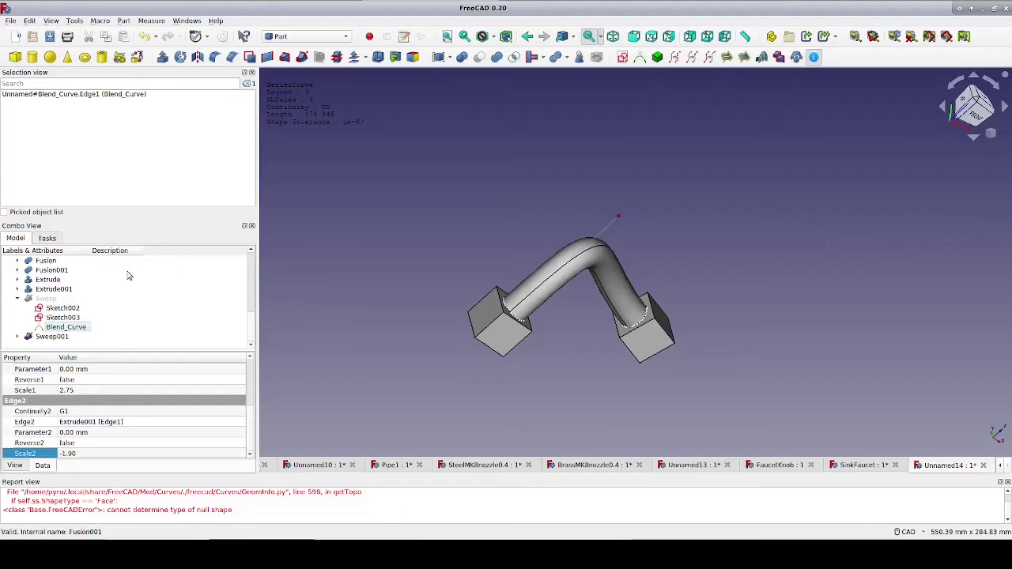
Step: Select Sweep001 then Sweep and apply Part Cut to hollow out the hose
click(45, 298)
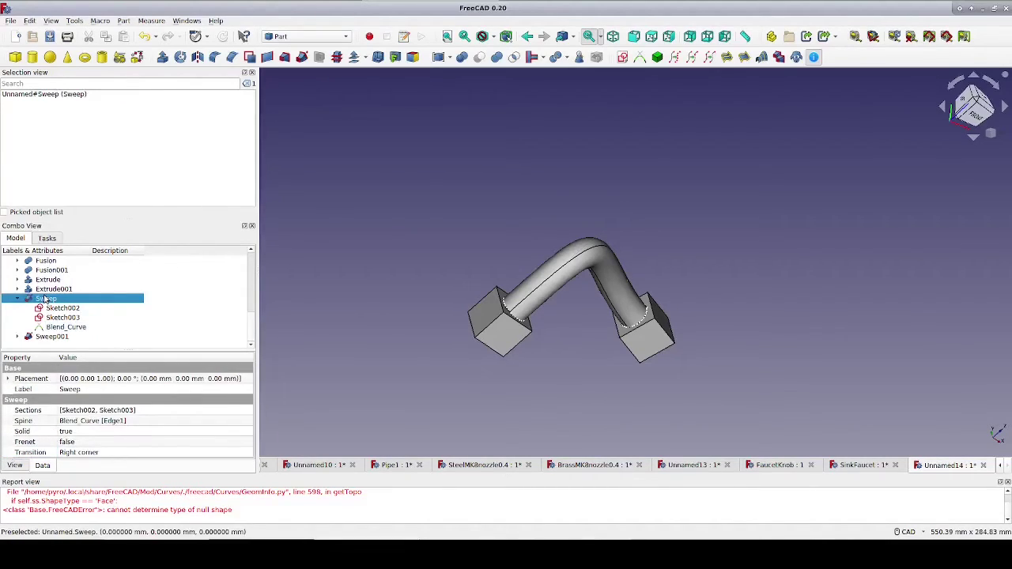
click(50, 338)
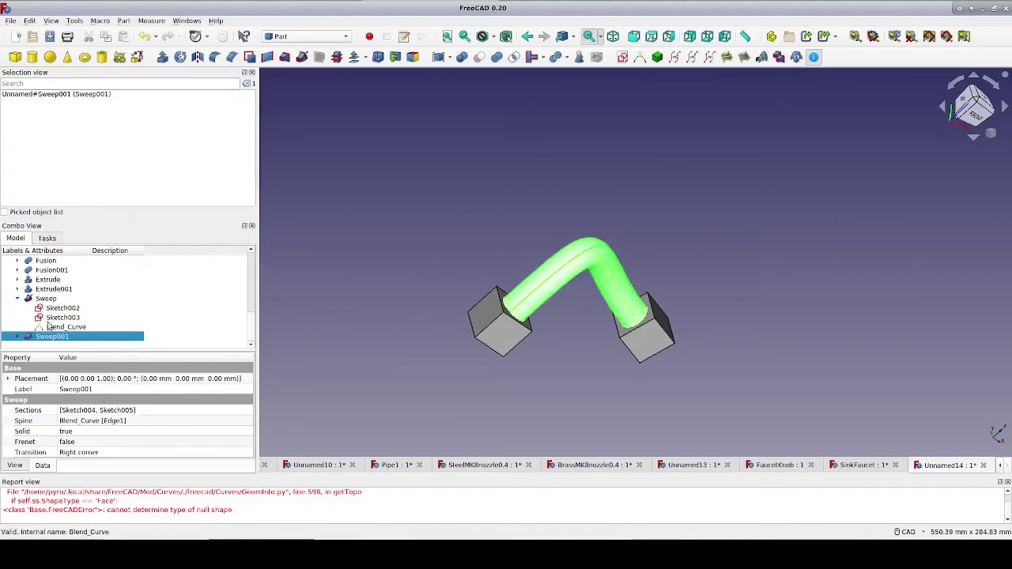
ctrl+click(53, 302)
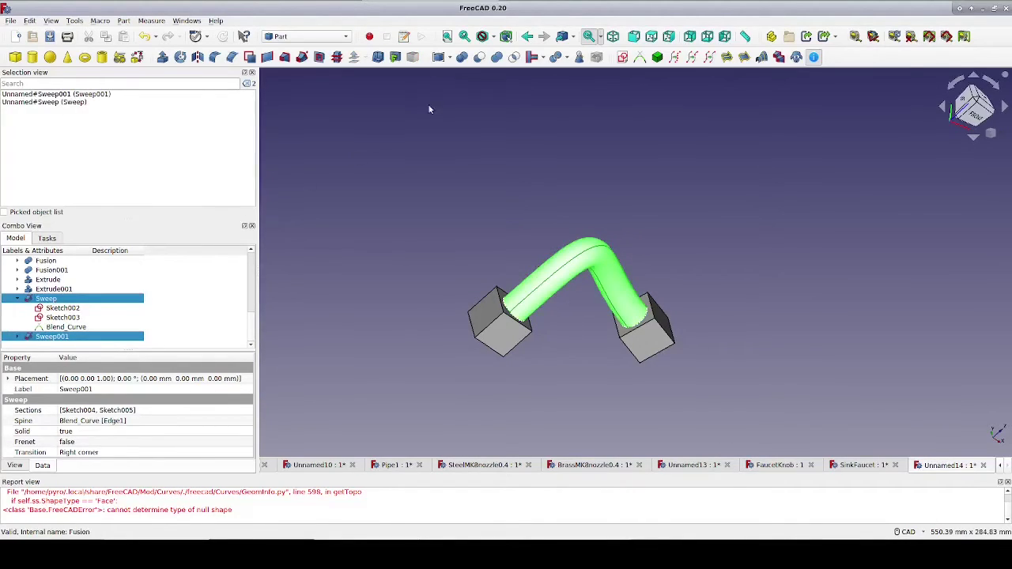
click(479, 59)
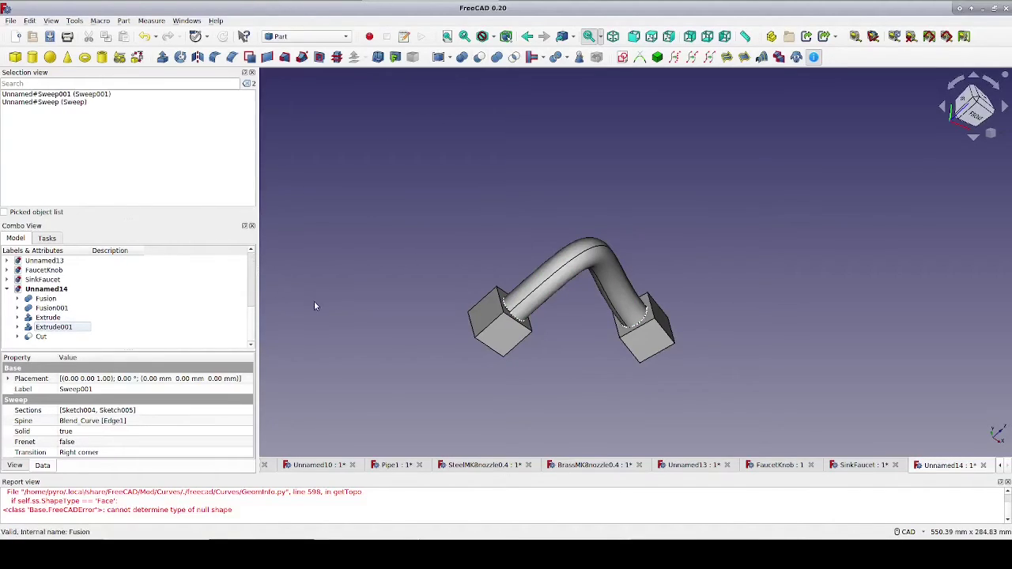
Step: Orbit the hollow hose and expand the Cut node to show Sweep001 and Sweep
right_click(366, 294)
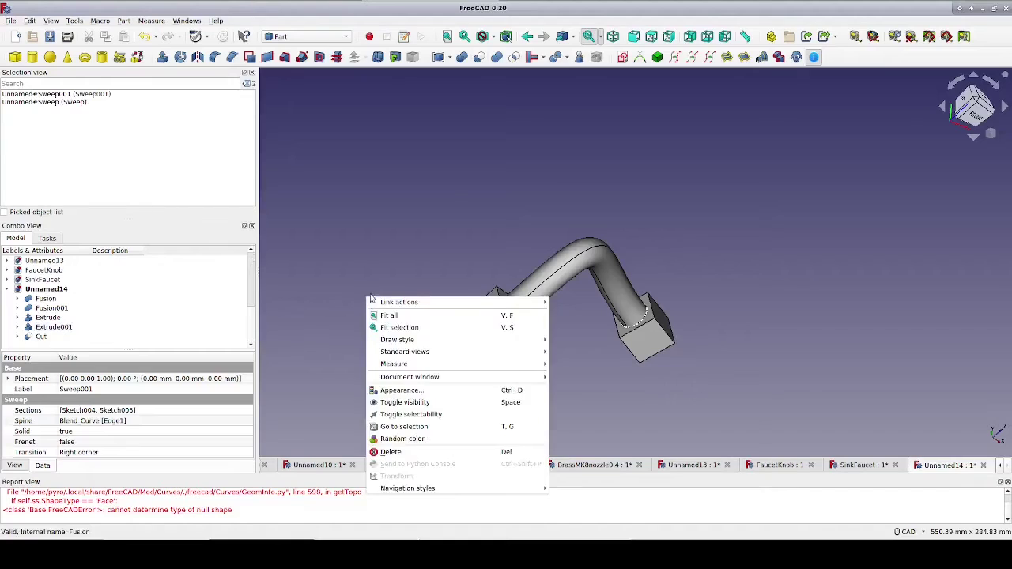
click(397, 248)
middle_drag(409, 280, 435, 296)
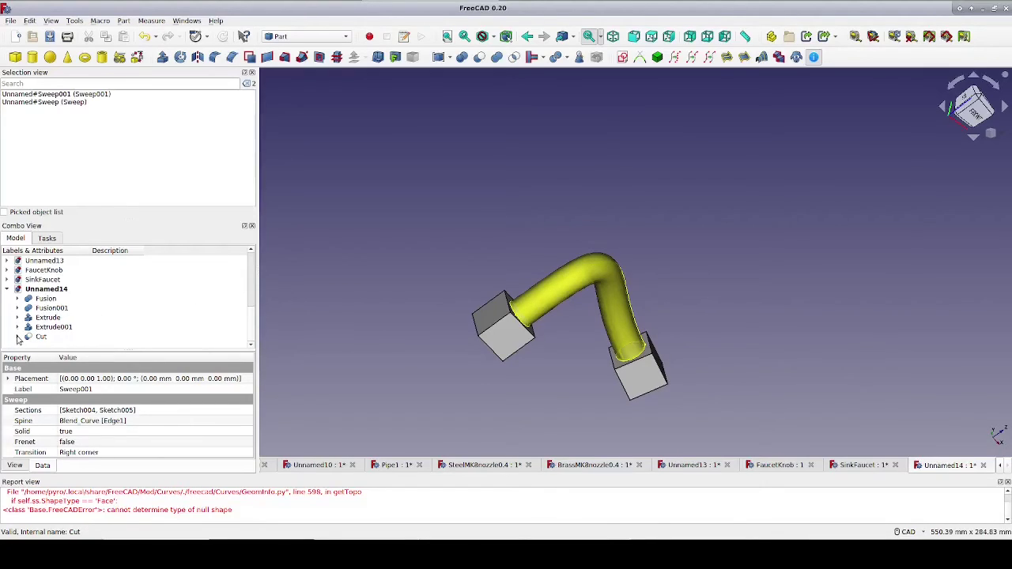
click(17, 337)
scroll(107, 324, down, 1)
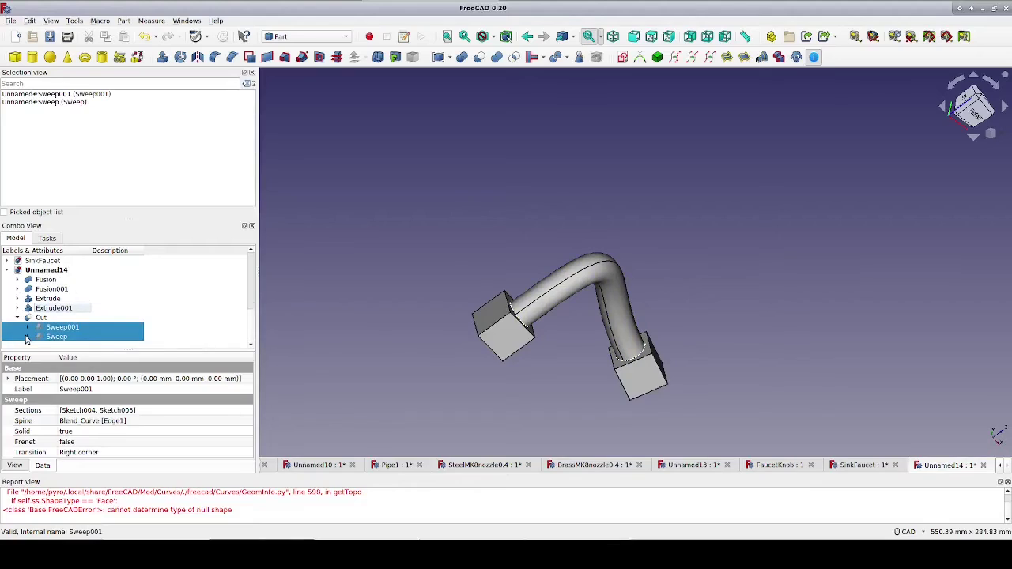
Step: Shift Sketch004 and Sketch002 attachment offset z to 3 mm and set Blend_Curve Parameter1 to 3 mm
click(28, 327)
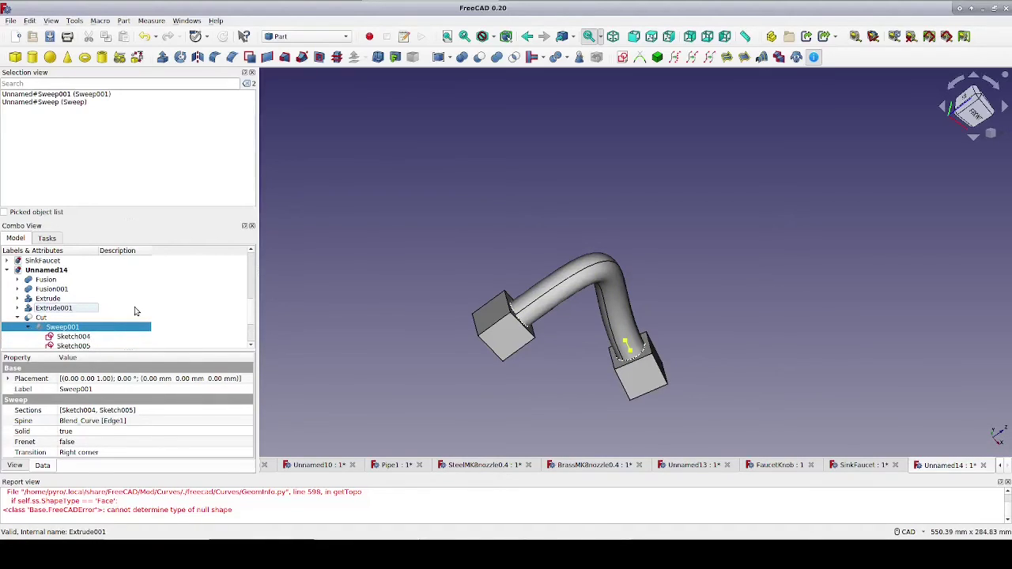
scroll(134, 311, down, 2)
click(73, 279)
ctrl+click(72, 317)
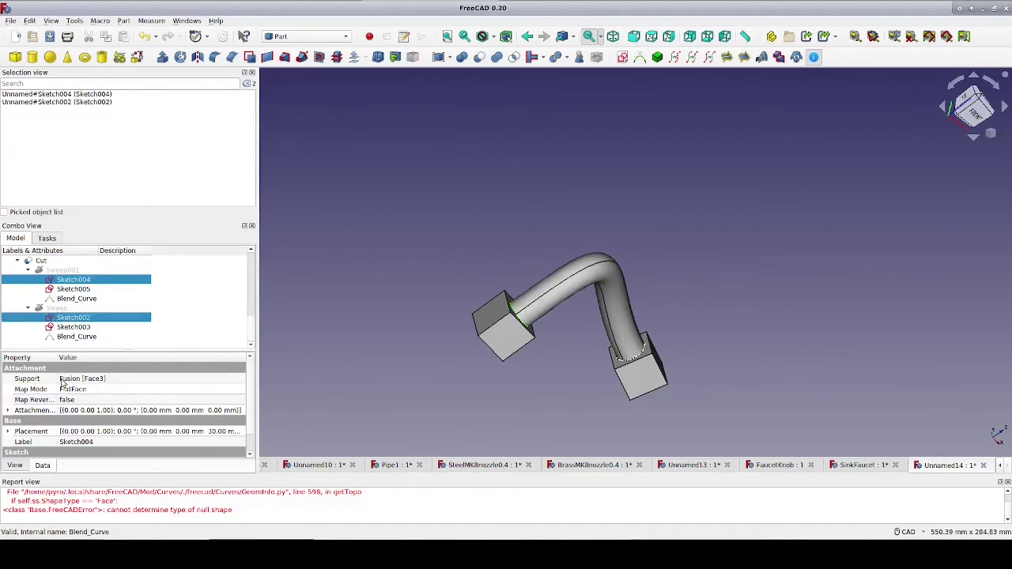
click(8, 410)
click(18, 442)
scroll(92, 447, down, 2)
click(79, 417)
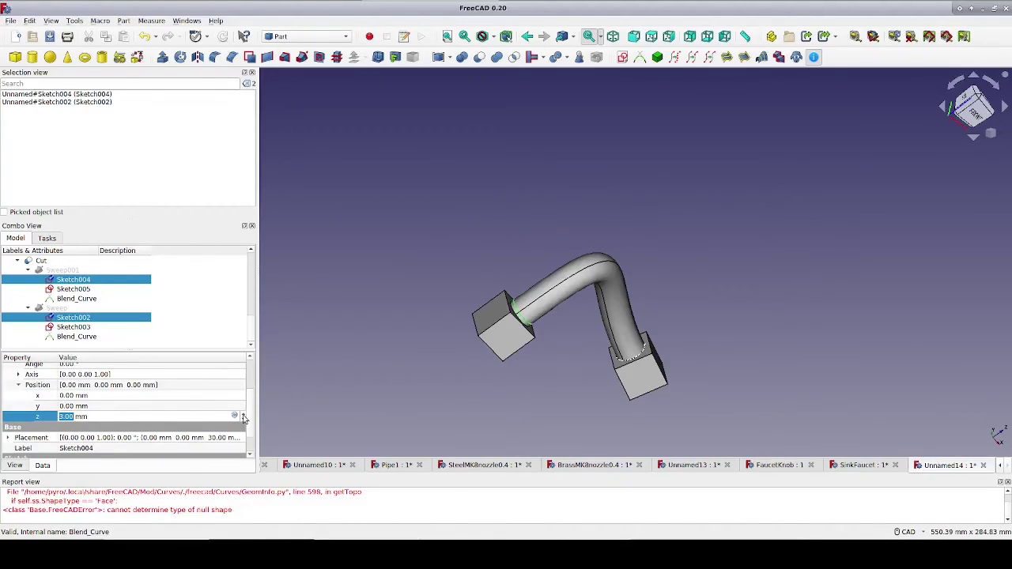
click(101, 337)
click(238, 406)
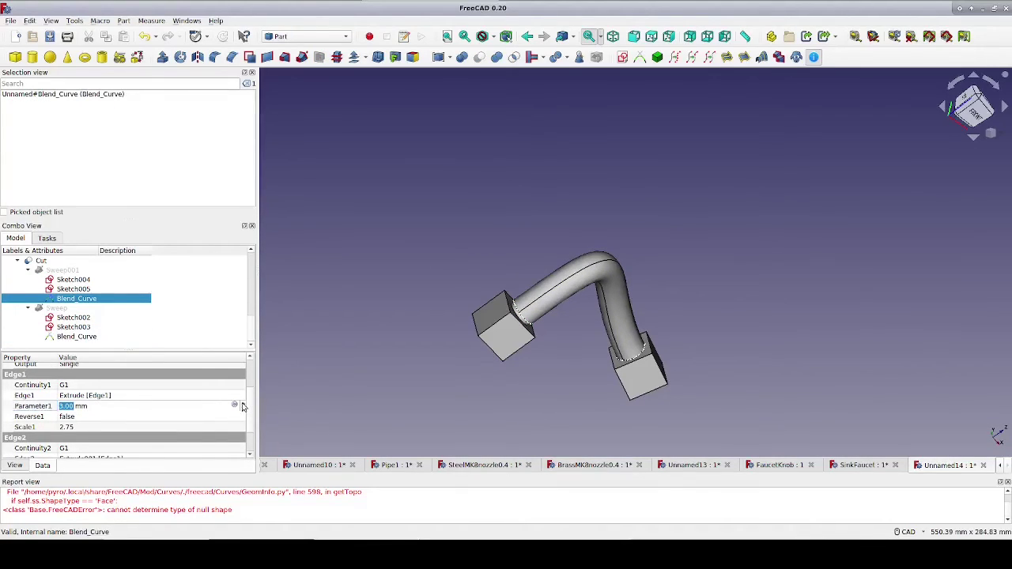
Step: Set the attachment offset z of Sketch005 and Sketch003 to 3 mm
click(88, 289)
ctrl+click(80, 327)
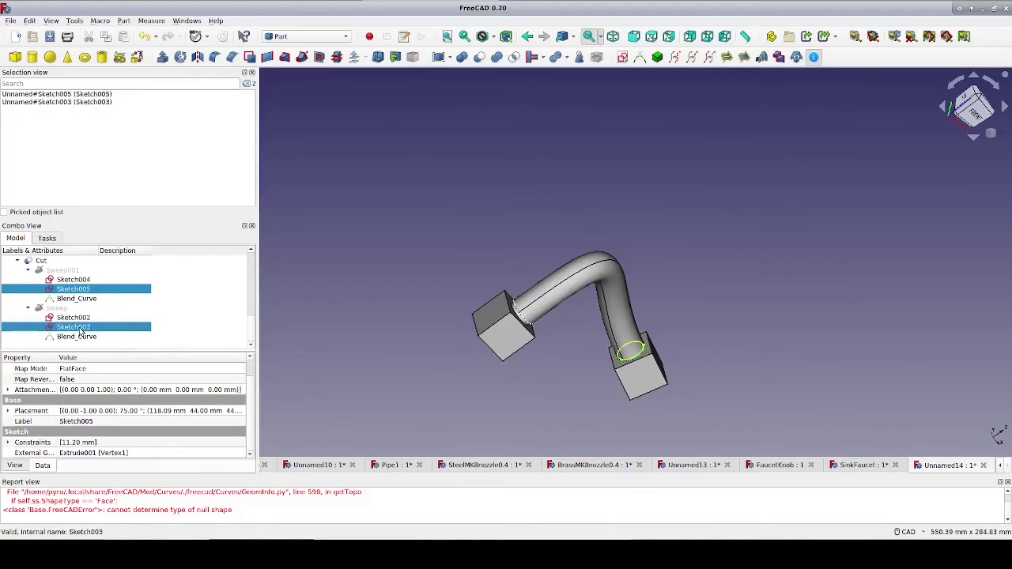
click(7, 390)
click(18, 421)
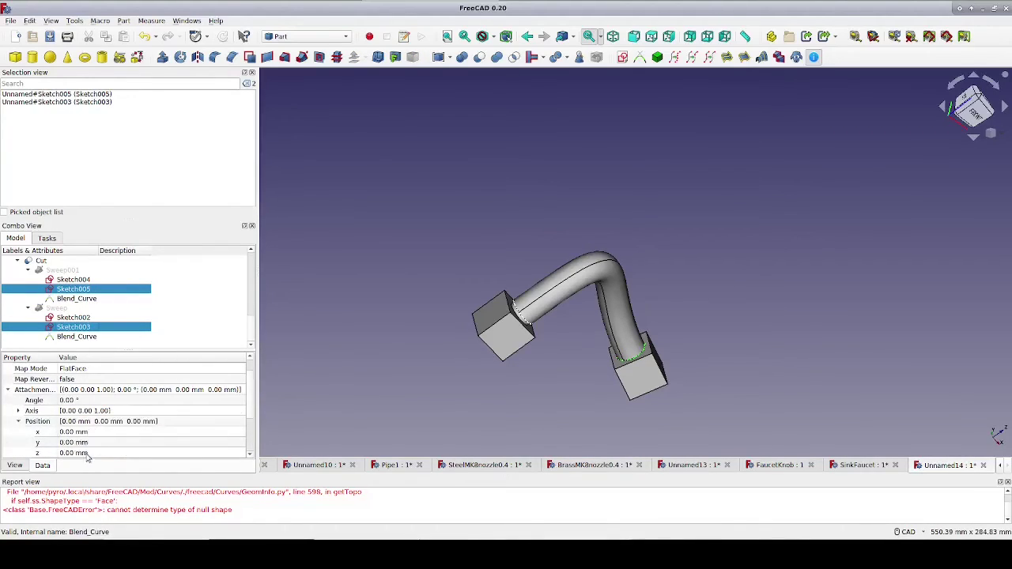
click(75, 454)
text(3)
key(Return)
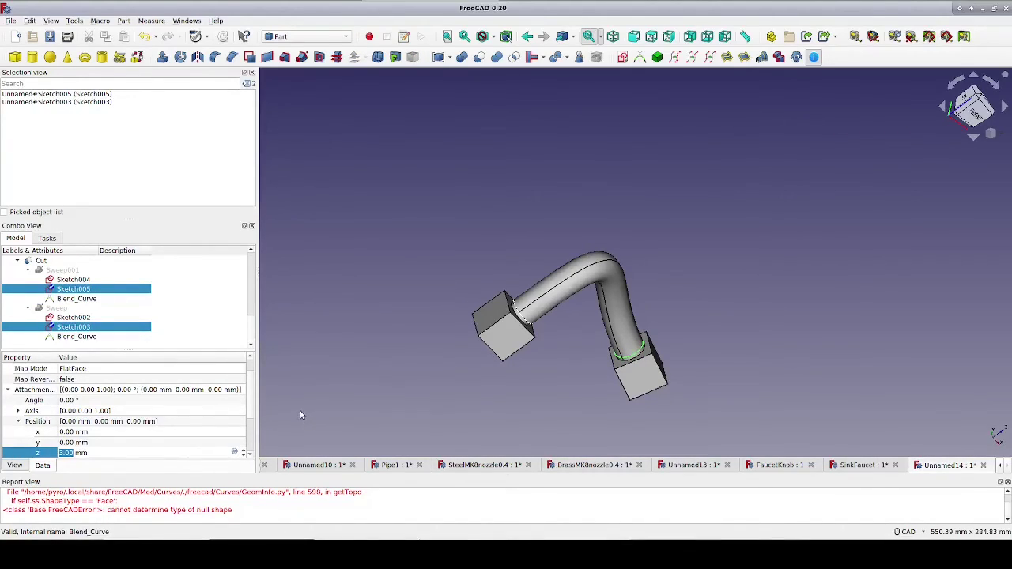
Step: Start raising the blend curve's Parameter2 value upward
click(77, 337)
scroll(106, 420, down, 1)
click(204, 430)
click(244, 430)
click(243, 430)
Step: Orbit and zoom the 3D view to inspect the hose's lower flange joint
middle_drag(478, 400, 545, 321)
scroll(549, 321, up, 8)
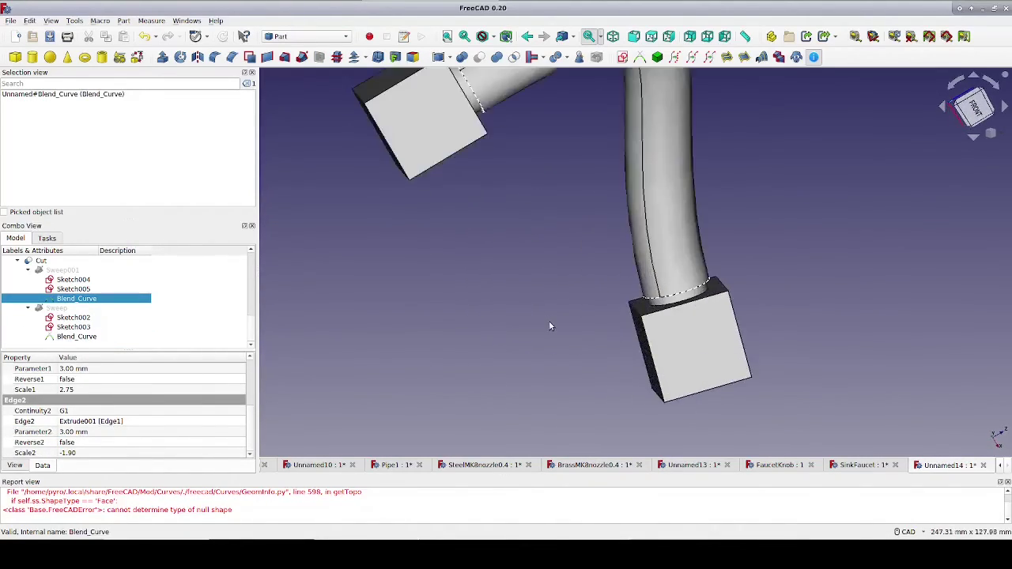